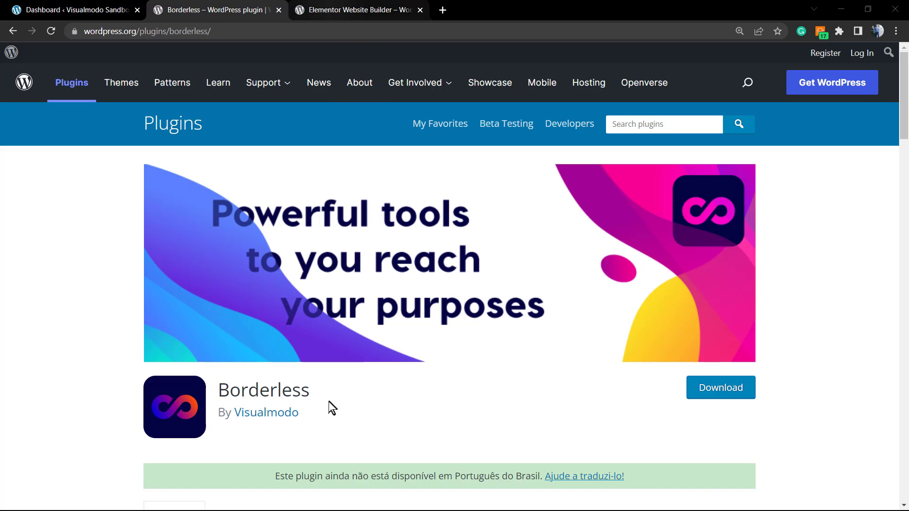
Compare the Elementor Website Builder and Borderless plugin pages, selecting each plugin's title
{"action": "key", "text": "ctrl+Tab"}
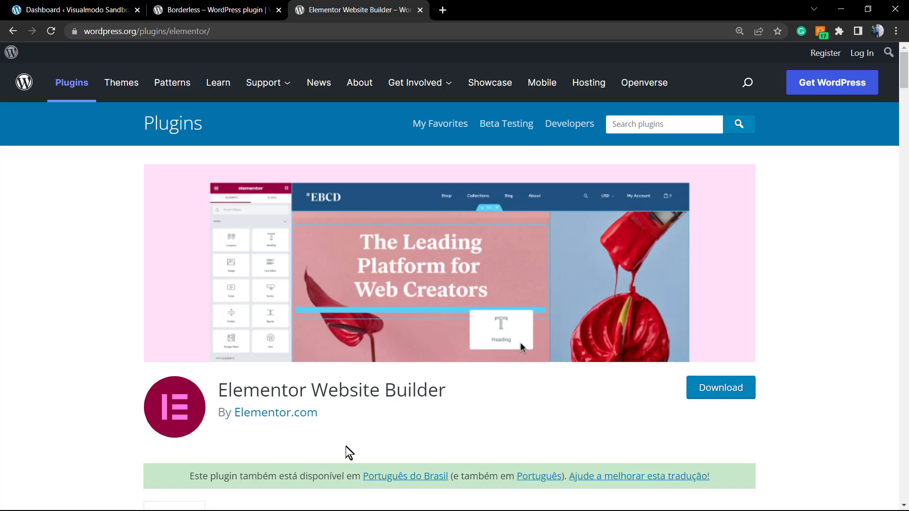
{"action": "left_click", "coordinate": [213, 8]}
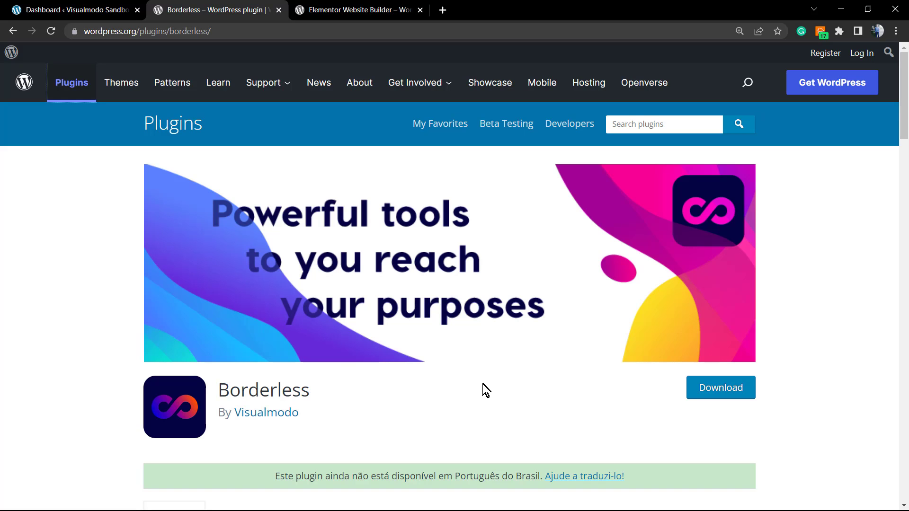
{"action": "left_click", "coordinate": [360, 10]}
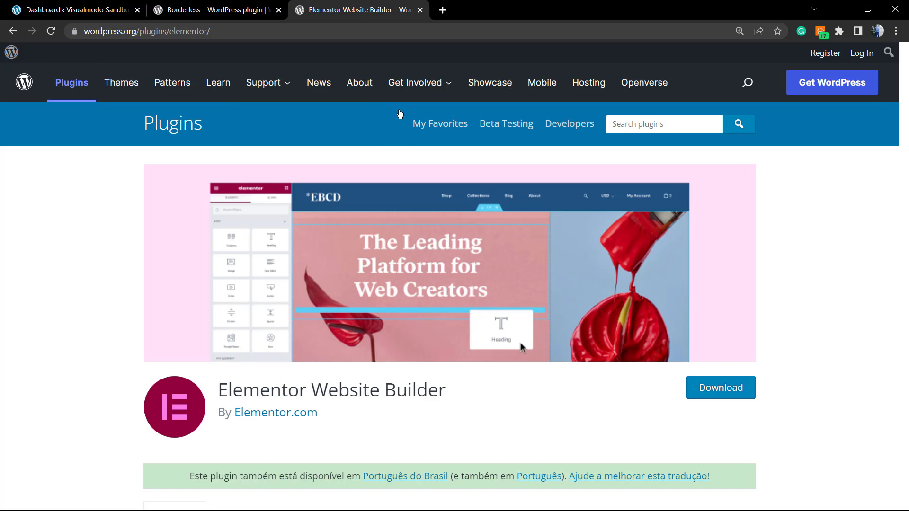
{"action": "triple_click", "coordinate": [408, 381]}
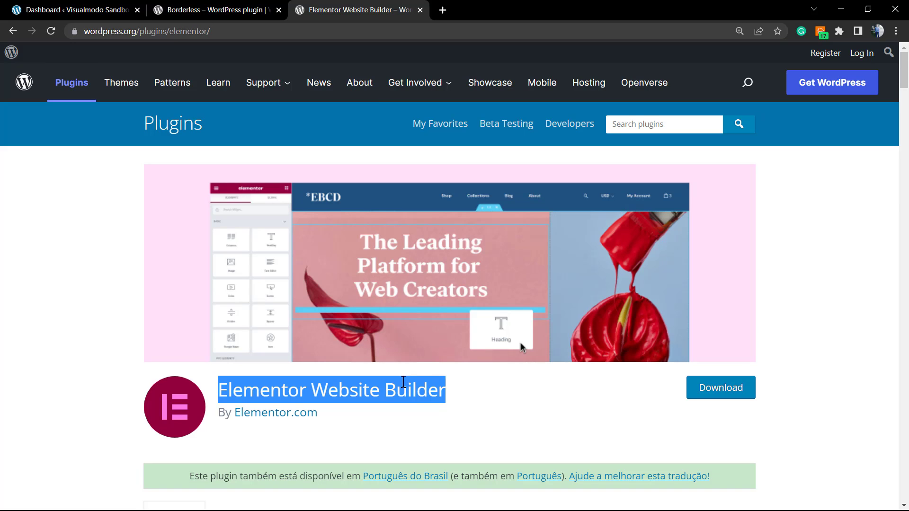
{"action": "key", "text": "ctrl+shift+Tab"}
{"action": "triple_click", "coordinate": [285, 389]}
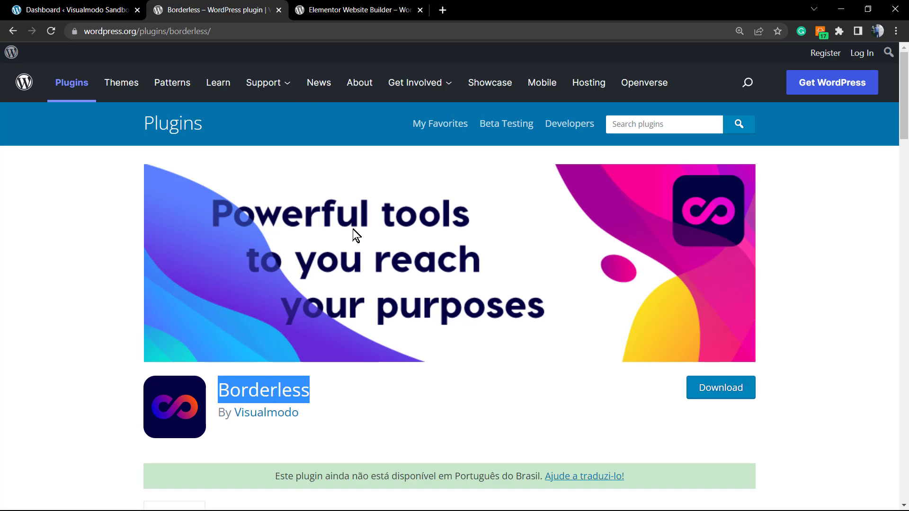
Visit the live homepage from the dashboard, zoom it to 110%, and launch Edit with Elementor
{"action": "left_click", "coordinate": [88, 10]}
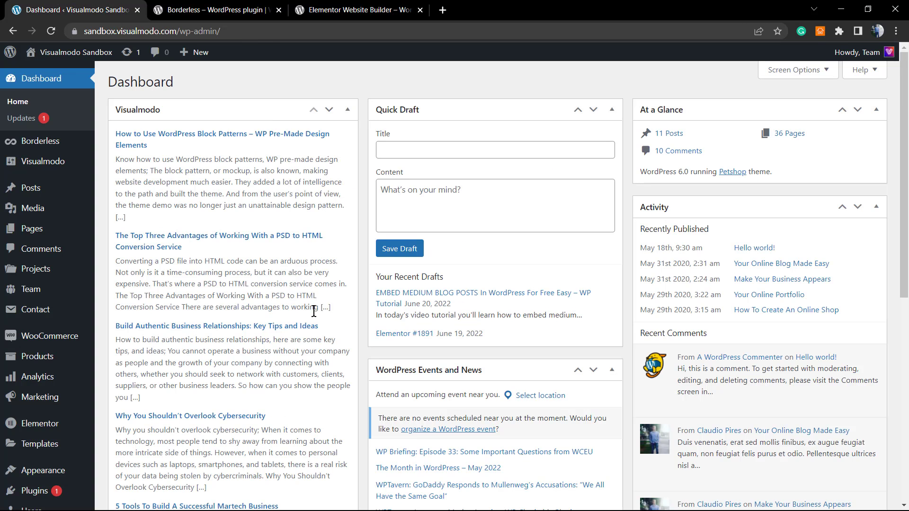
{"action": "mouse_move", "coordinate": [51, 235]}
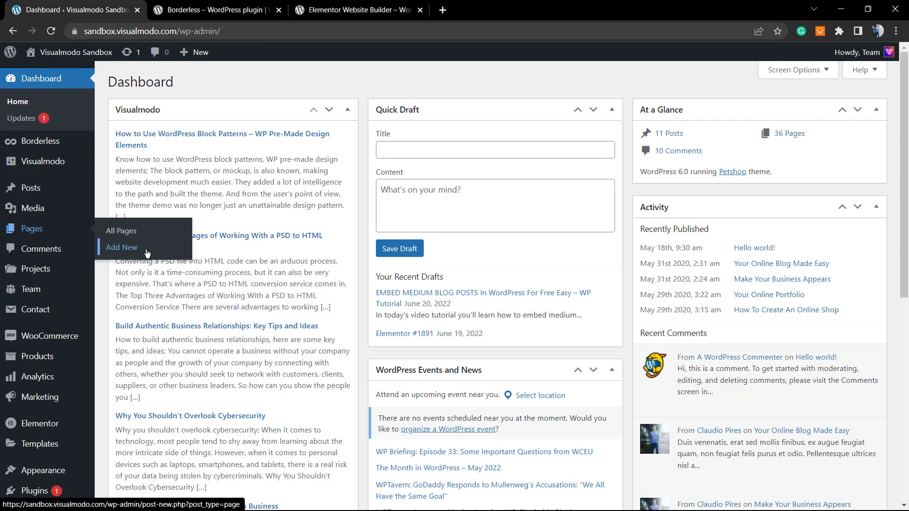
{"action": "mouse_move", "coordinate": [76, 52]}
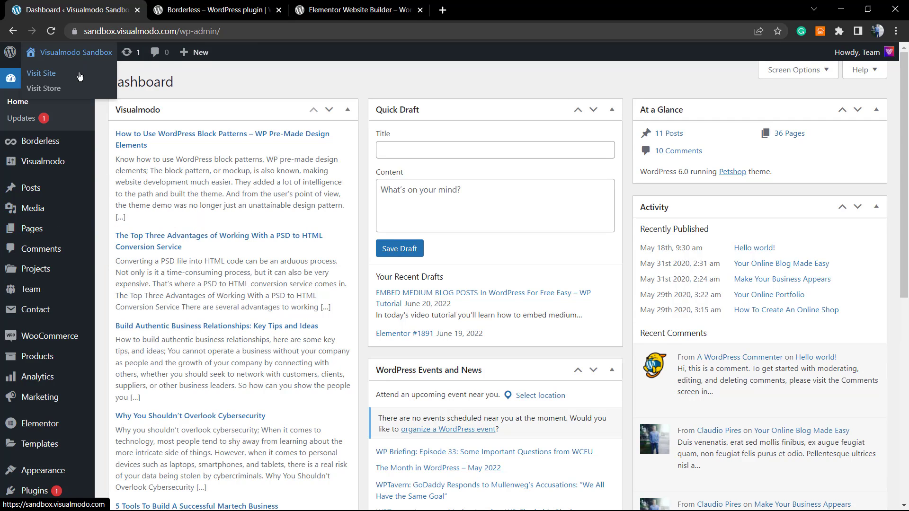
{"action": "left_click", "coordinate": [78, 74]}
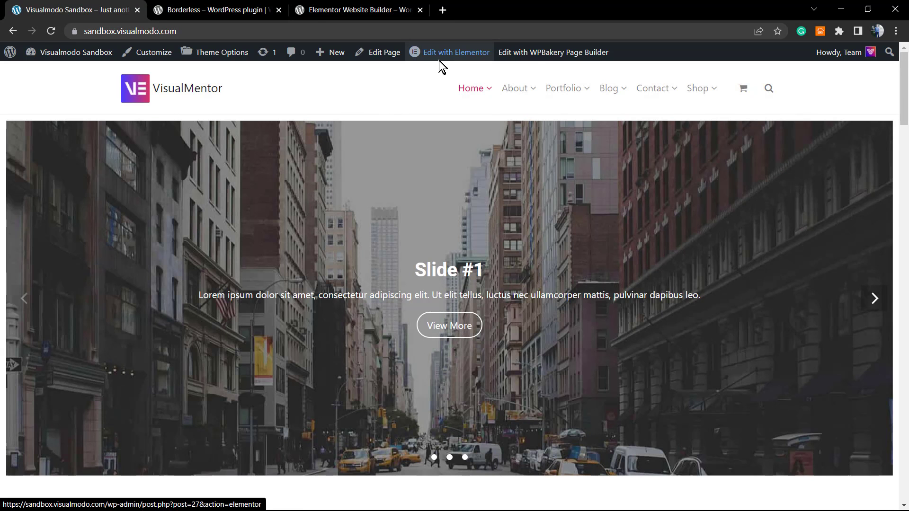
{"action": "mouse_move", "coordinate": [442, 59]}
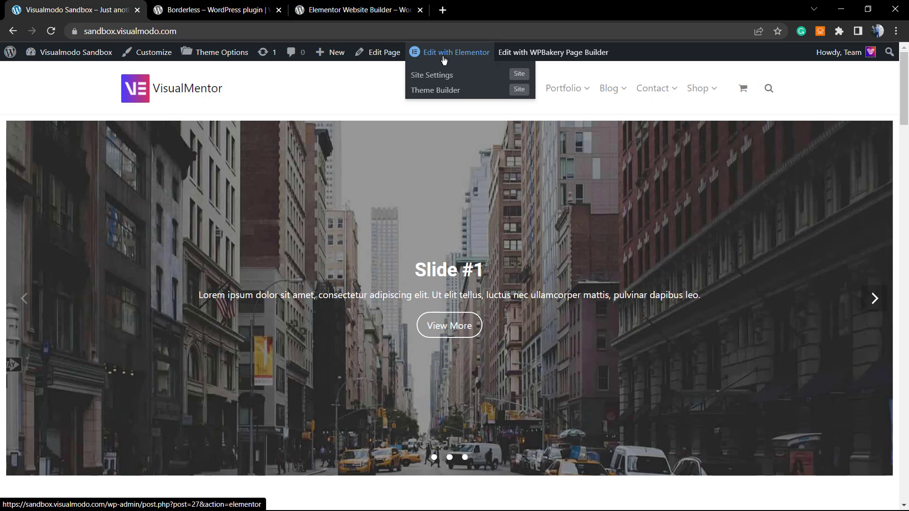
{"action": "key", "text": "ctrl+plus"}
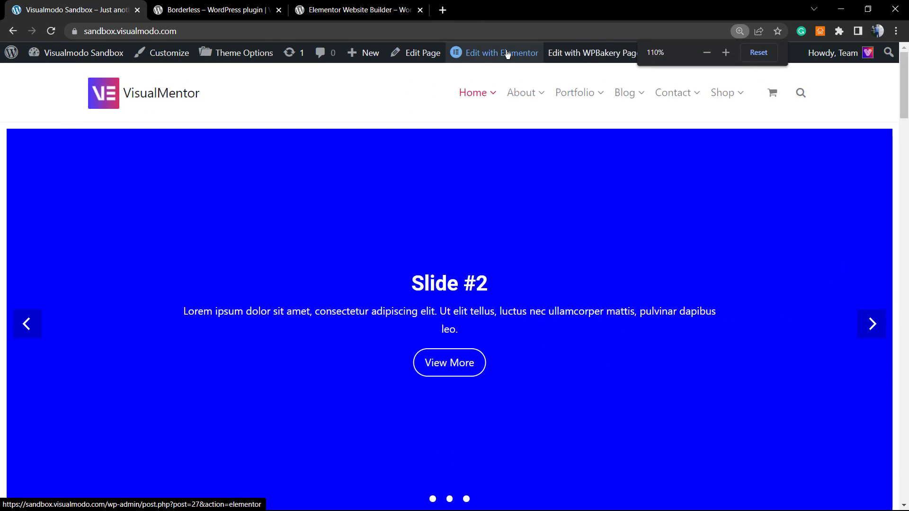
{"action": "left_click", "coordinate": [473, 55]}
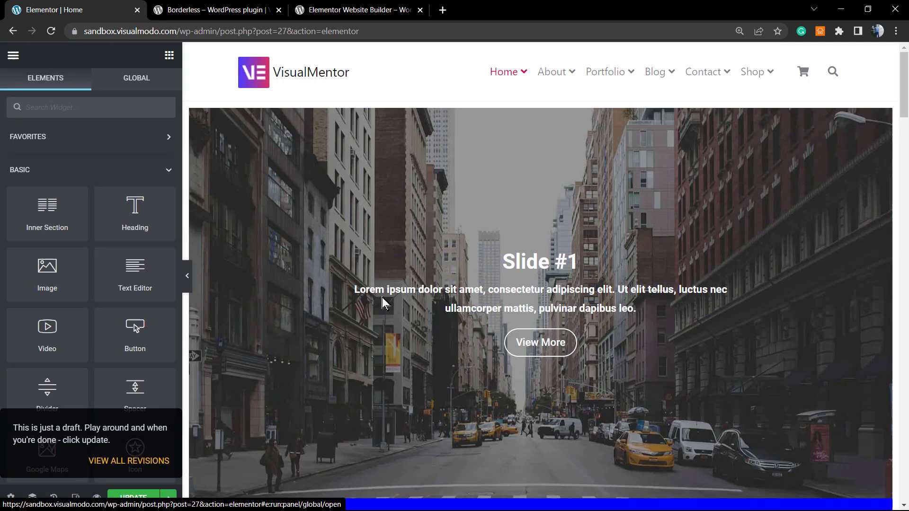
Select the VISUALMENTOR ELEMENTOR WORDPRESS THEME heading to show its title, Medium size and H2 settings
{"action": "scroll", "coordinate": [414, 248], "scroll_direction": "down", "scroll_amount": 12}
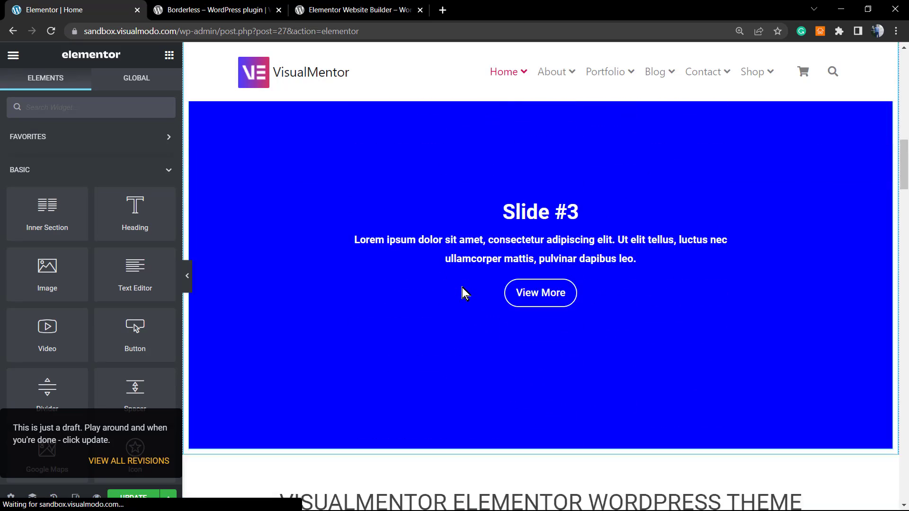
{"action": "scroll", "coordinate": [463, 294], "scroll_direction": "down", "scroll_amount": 8}
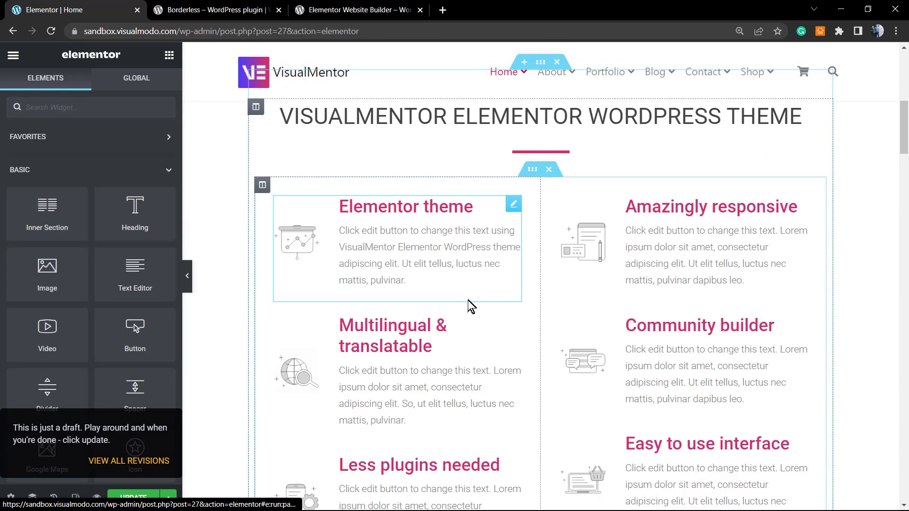
{"action": "scroll", "coordinate": [471, 307], "scroll_direction": "up", "scroll_amount": 4}
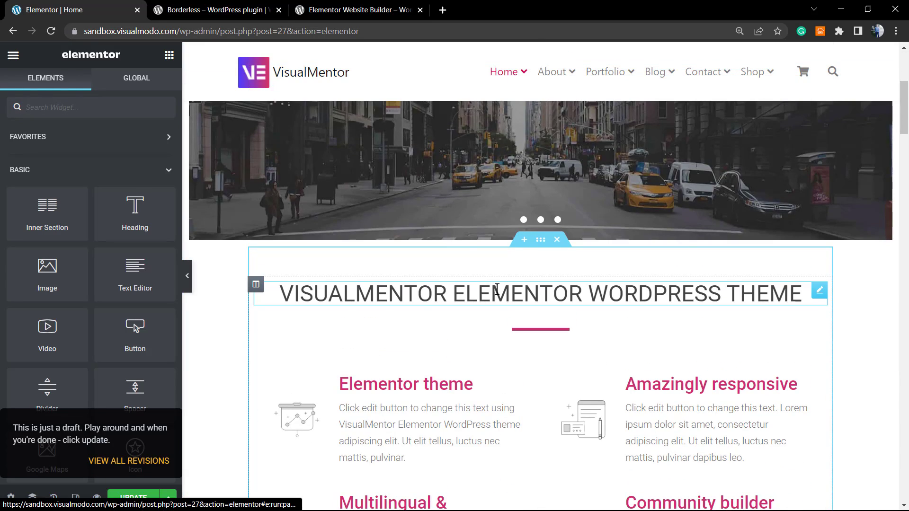
{"action": "left_click", "coordinate": [539, 290]}
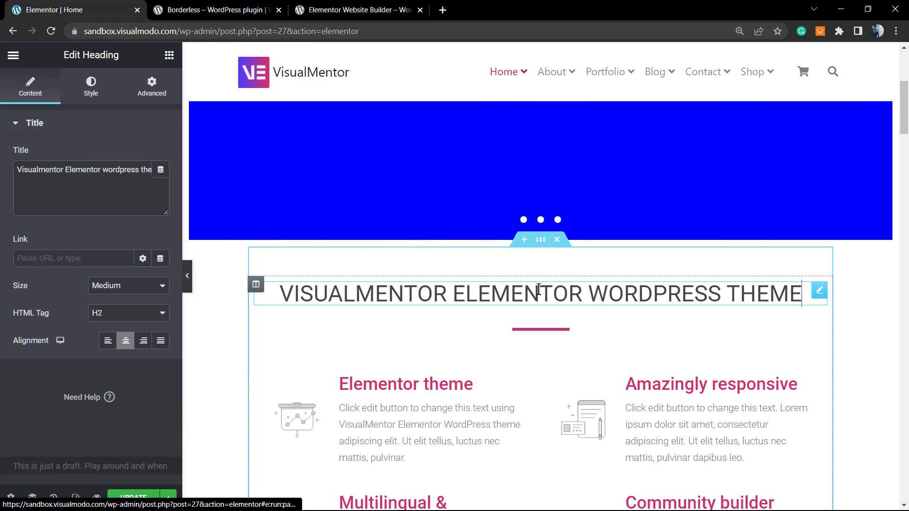
{"action": "triple_click", "coordinate": [503, 296]}
{"action": "scroll", "coordinate": [507, 300], "scroll_direction": "down", "scroll_amount": 20}
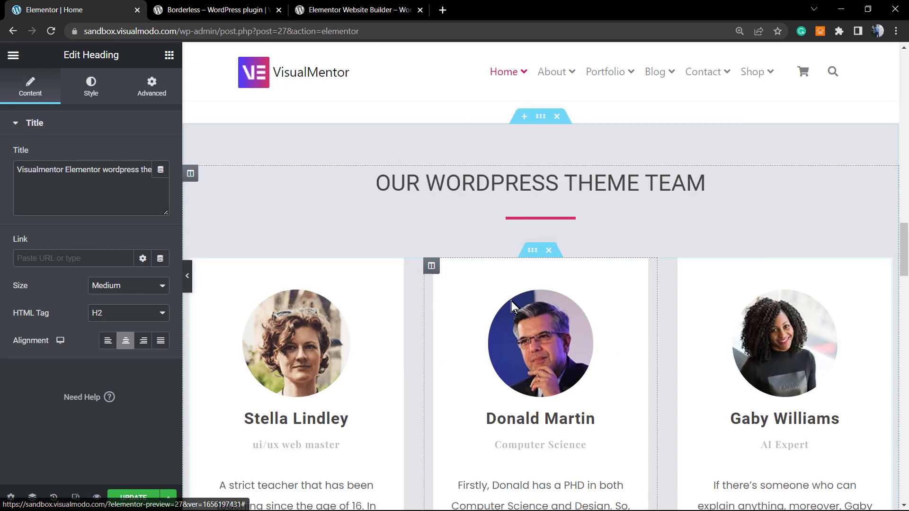
{"action": "scroll", "coordinate": [510, 302], "scroll_direction": "down", "scroll_amount": 15}
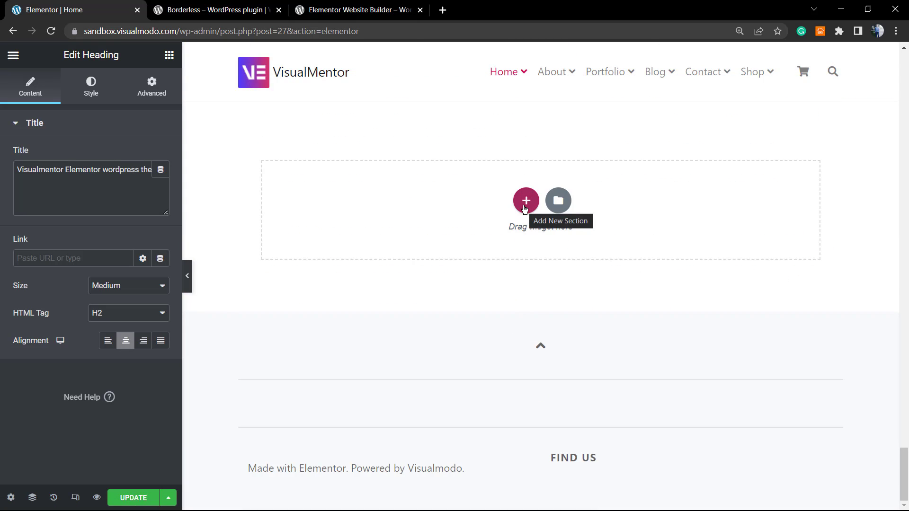
Add a single-column section at the bottom of the homepage and return to the widget list
{"action": "left_click", "coordinate": [525, 204]}
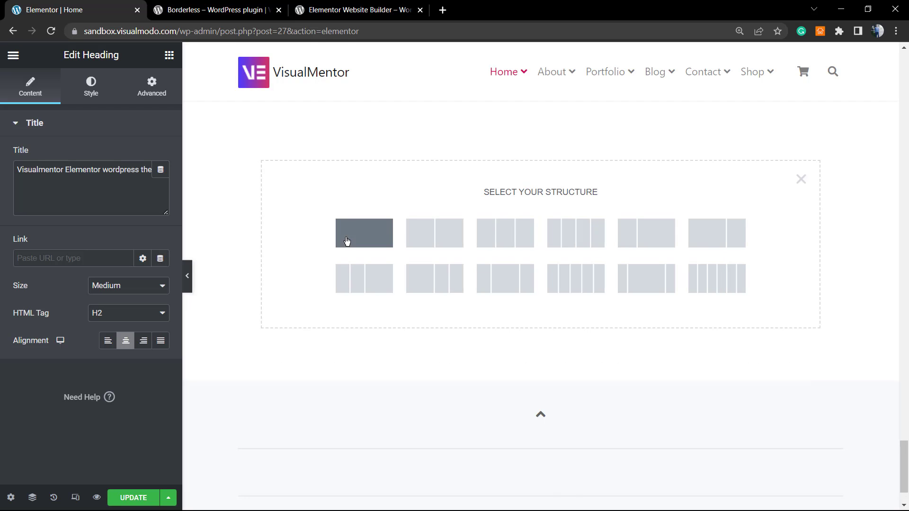
{"action": "left_click", "coordinate": [364, 233]}
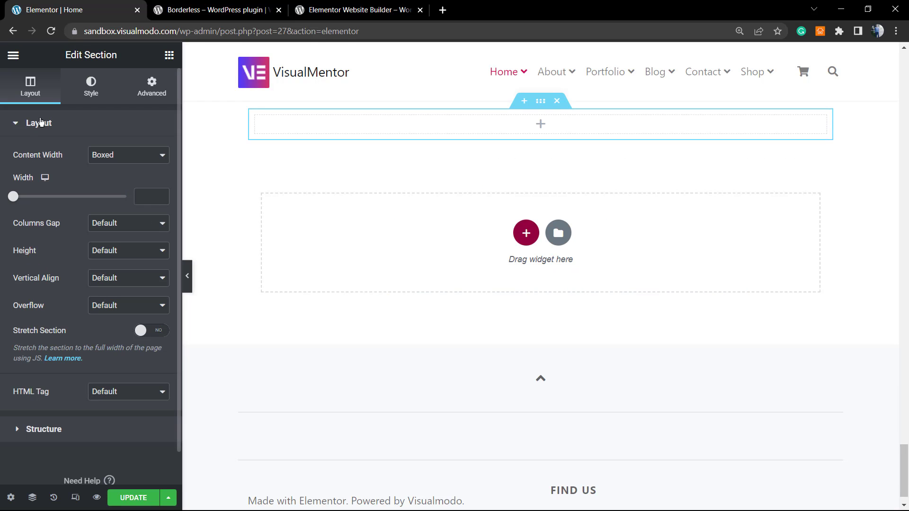
{"action": "left_click", "coordinate": [18, 57]}
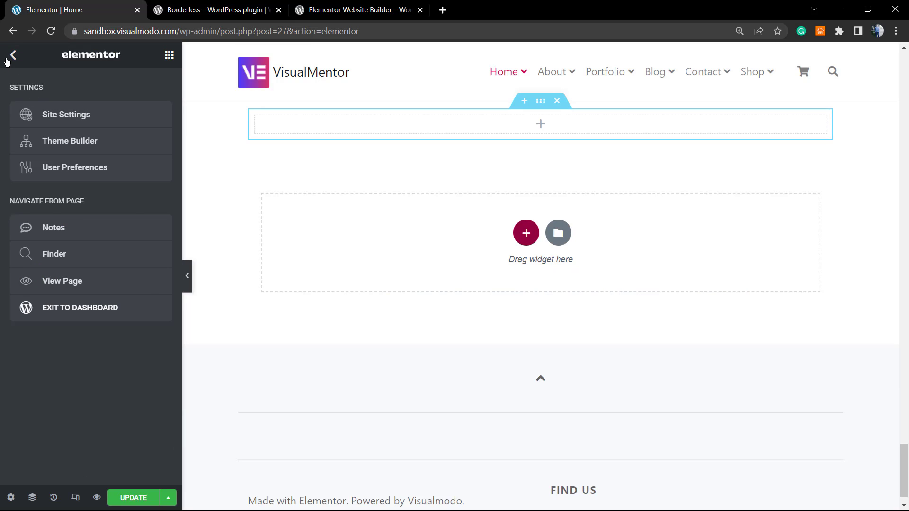
{"action": "left_click", "coordinate": [13, 56]}
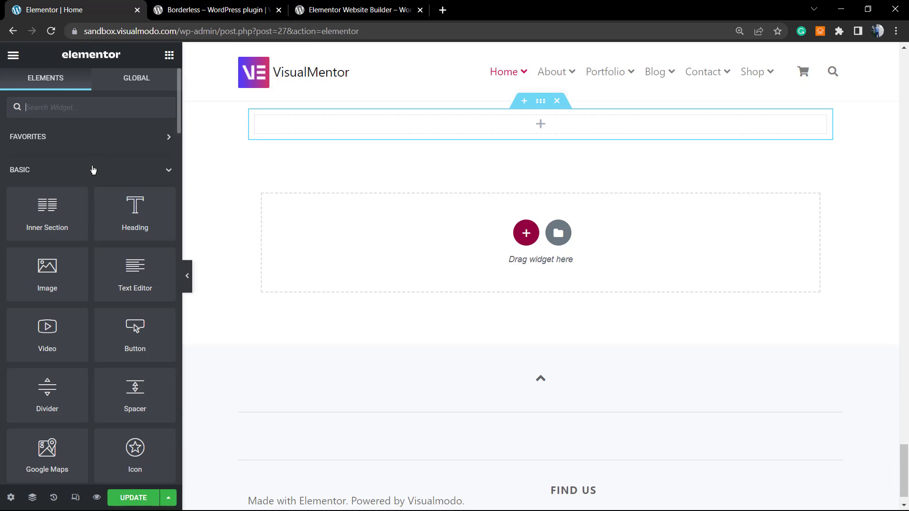
Collapse the Basic, Pro and General groups to reveal the Borderless widgets
{"action": "left_click", "coordinate": [97, 174]}
{"action": "left_click", "coordinate": [82, 211]}
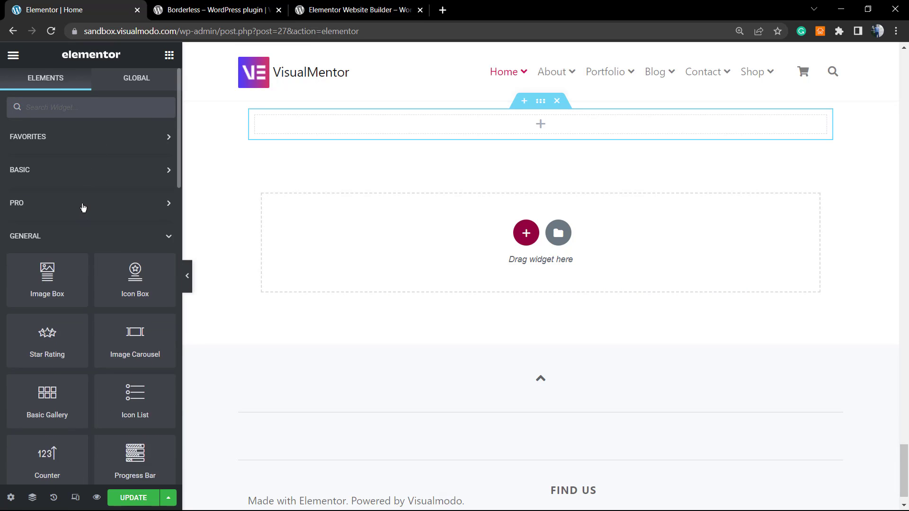
{"action": "left_click", "coordinate": [85, 239]}
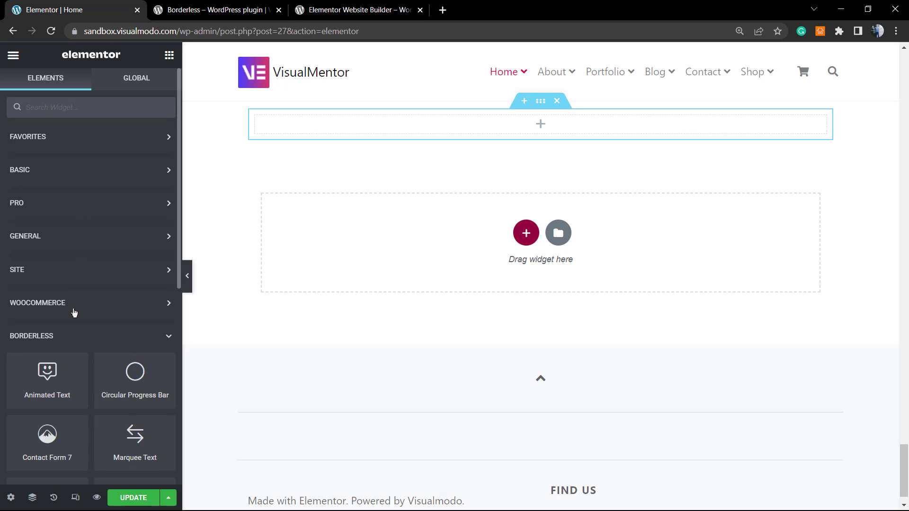
{"action": "scroll", "coordinate": [61, 325], "scroll_direction": "down", "scroll_amount": 3}
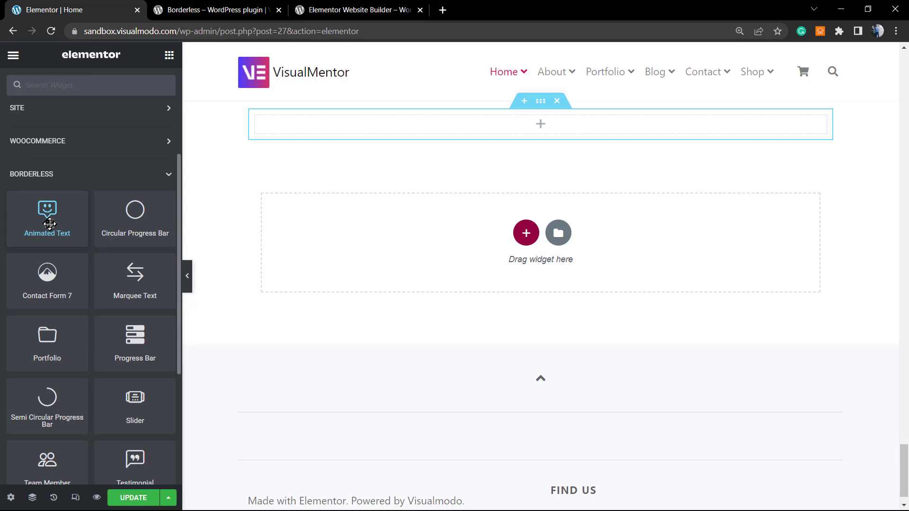
{"action": "left_click_drag", "start_coordinate": [36, 222], "coordinate": [479, 136]}
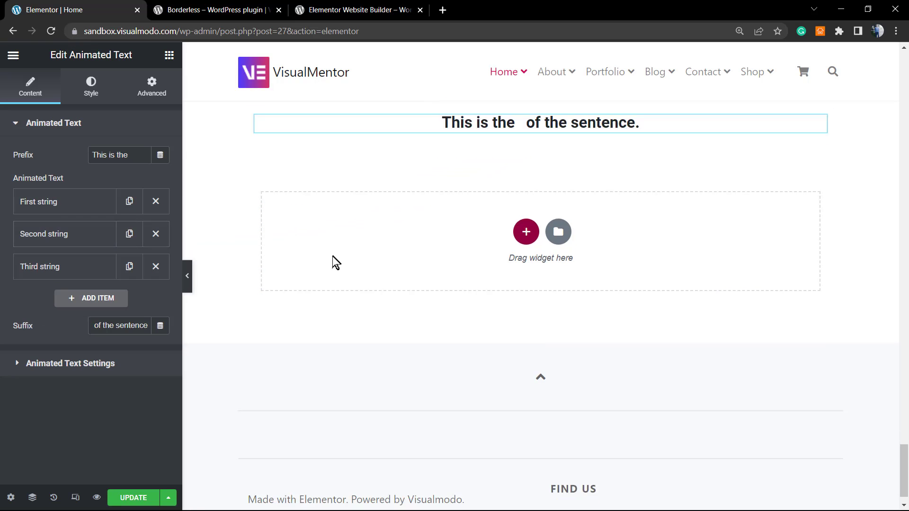
{"action": "scroll", "coordinate": [418, 193], "scroll_direction": "up", "scroll_amount": 1}
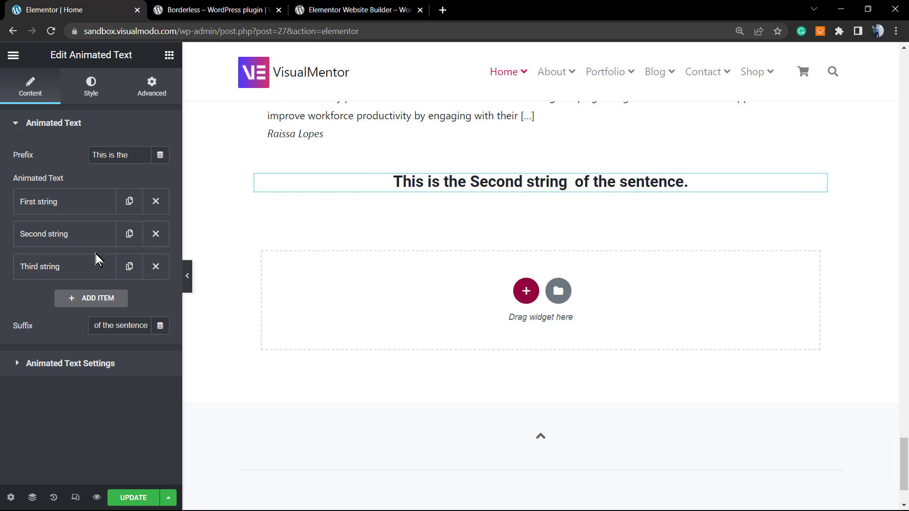
After checking the prefix and first string, set the suffix to 'FOR WORDPRESS'
{"action": "key", "text": "ctrl+plus"}
{"action": "key", "text": "ctrl+plus"}
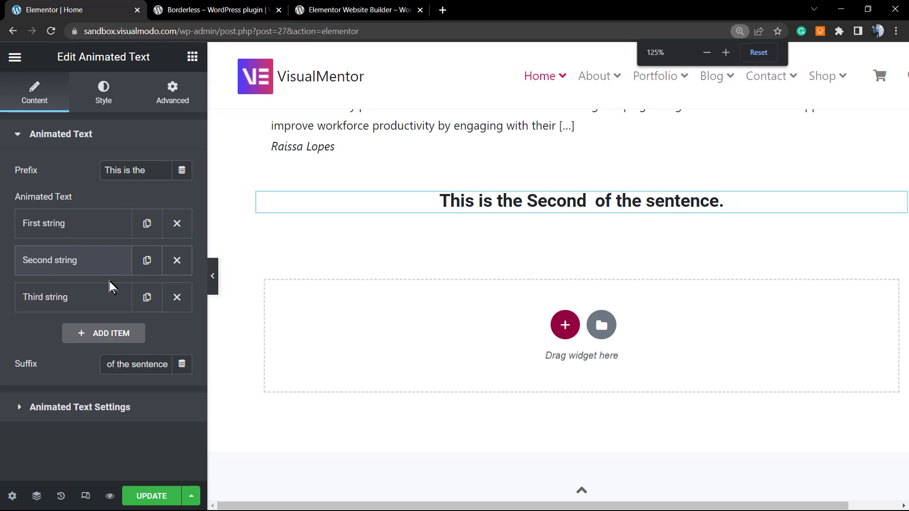
{"action": "triple_click", "coordinate": [116, 172]}
{"action": "left_click", "coordinate": [115, 175]}
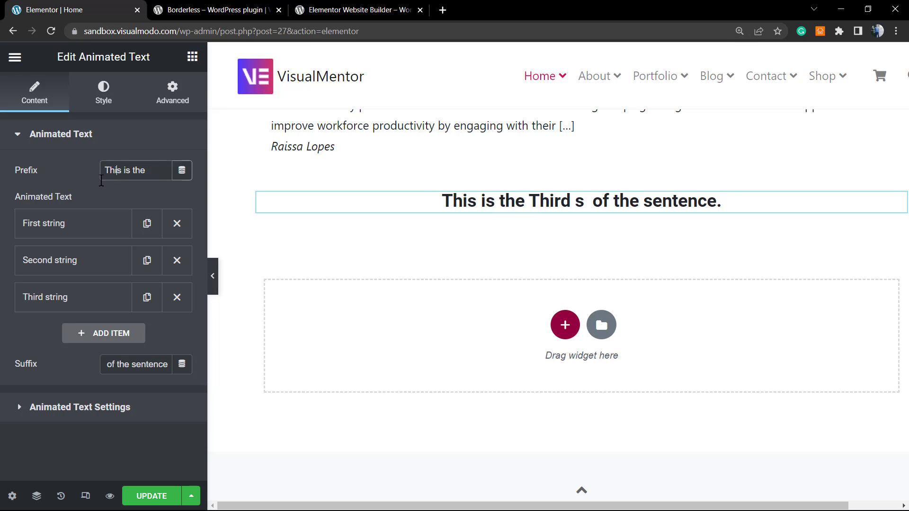
{"action": "triple_click", "coordinate": [128, 175]}
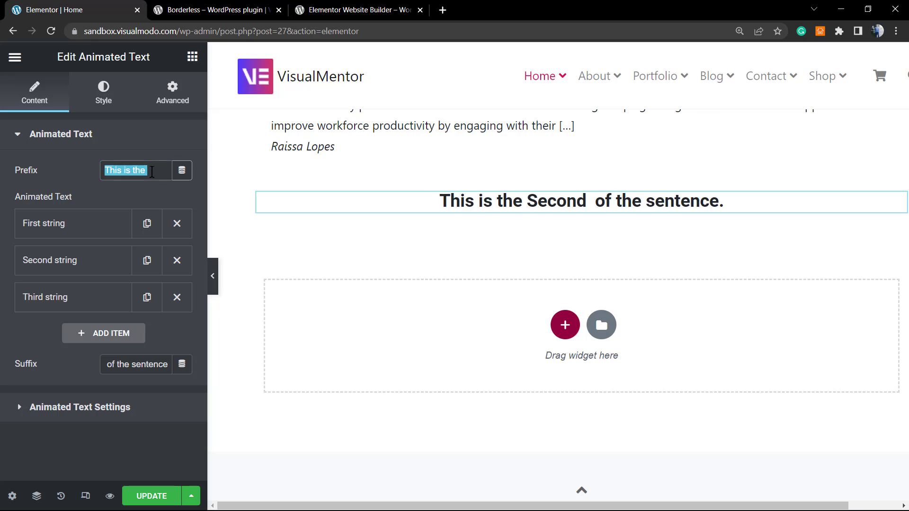
{"action": "left_click", "coordinate": [151, 171]}
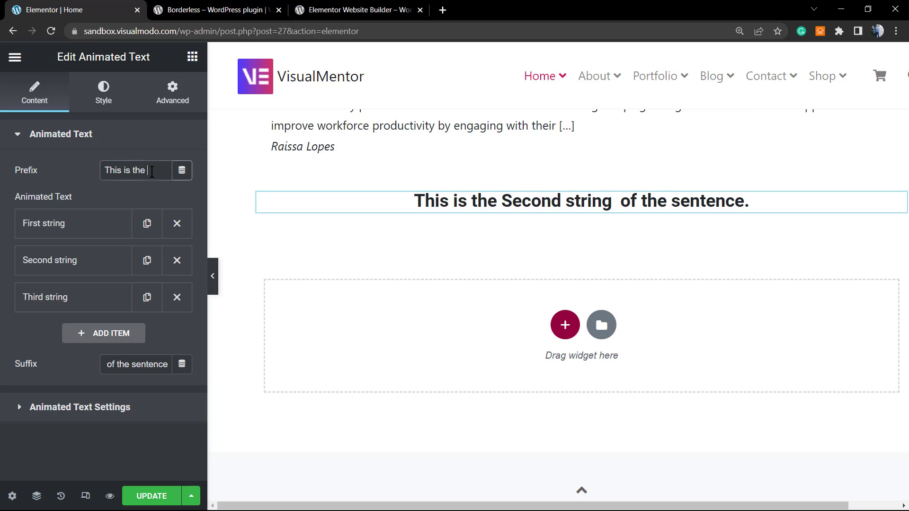
{"action": "left_click", "coordinate": [78, 229]}
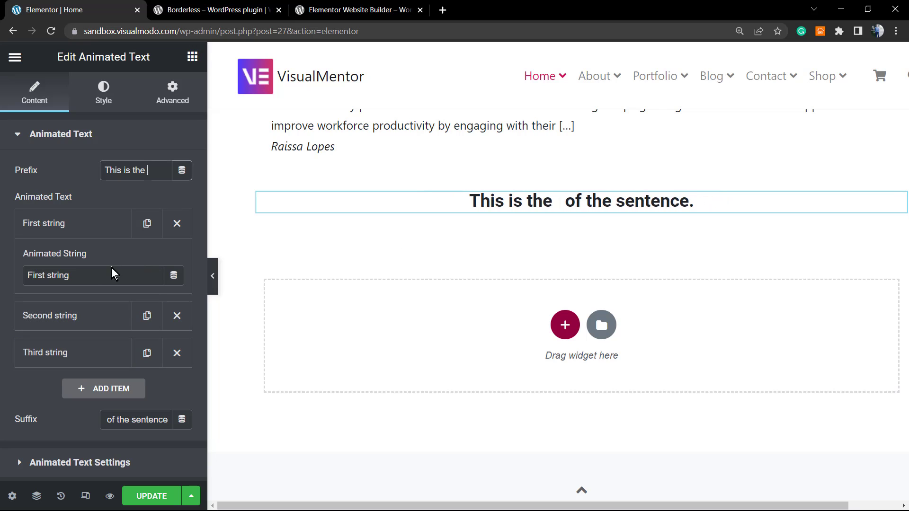
{"action": "left_click", "coordinate": [81, 227]}
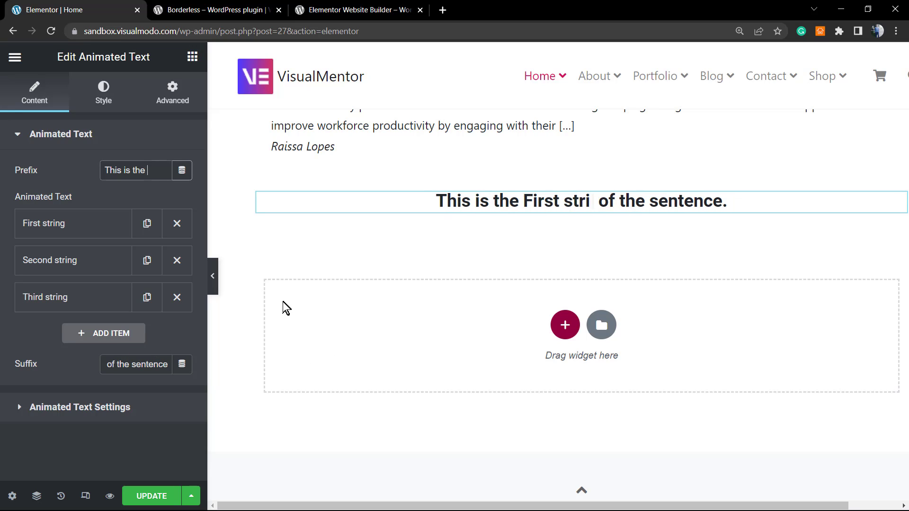
{"action": "triple_click", "coordinate": [155, 358]}
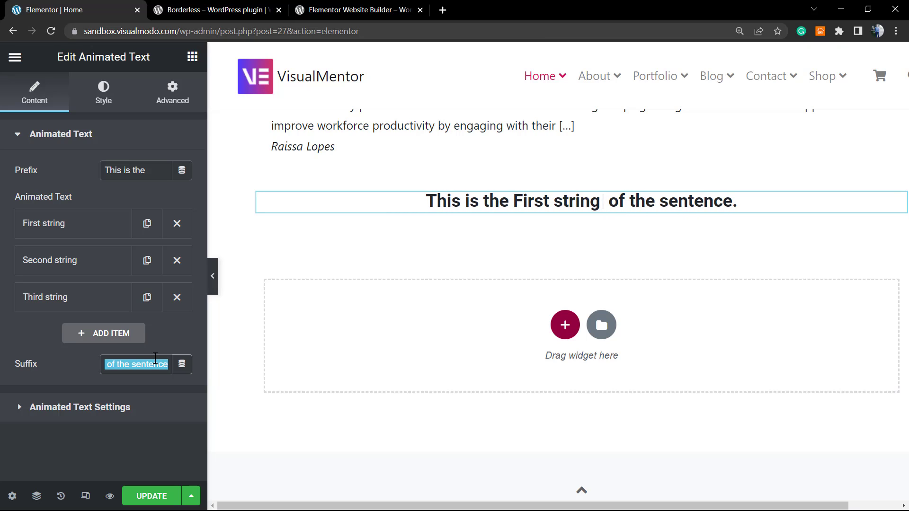
{"action": "type", "text": "FOR WORDPRESS"}
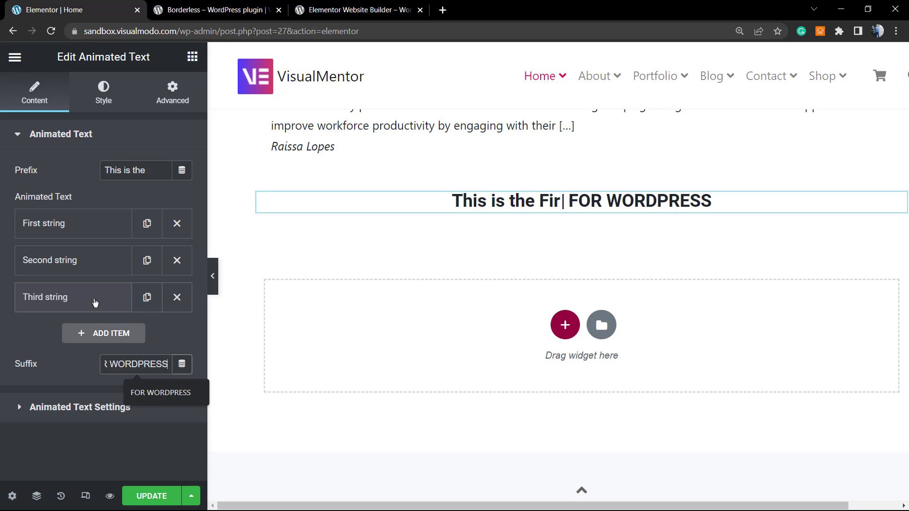
Change the three animated strings to THEME, PLUGIN and TEMPLATE
{"action": "left_click", "coordinate": [71, 308]}
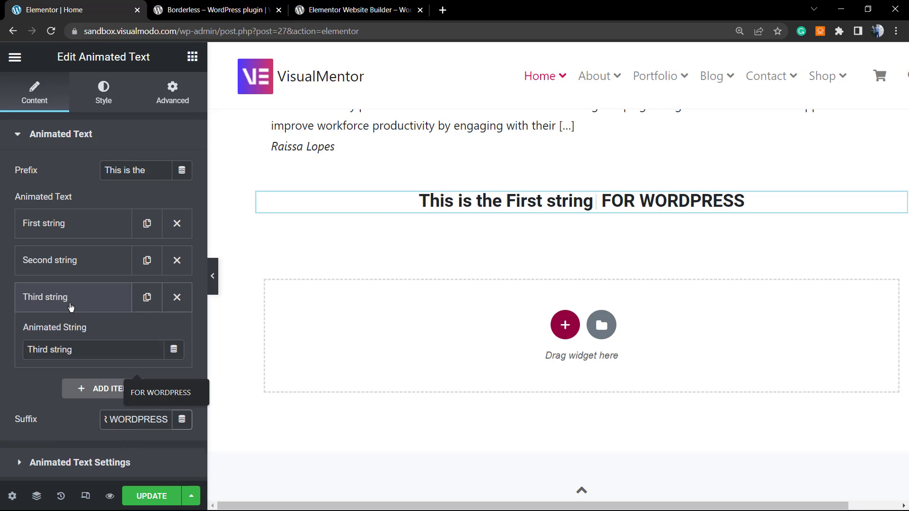
{"action": "triple_click", "coordinate": [83, 339]}
{"action": "type", "text": "TE"}
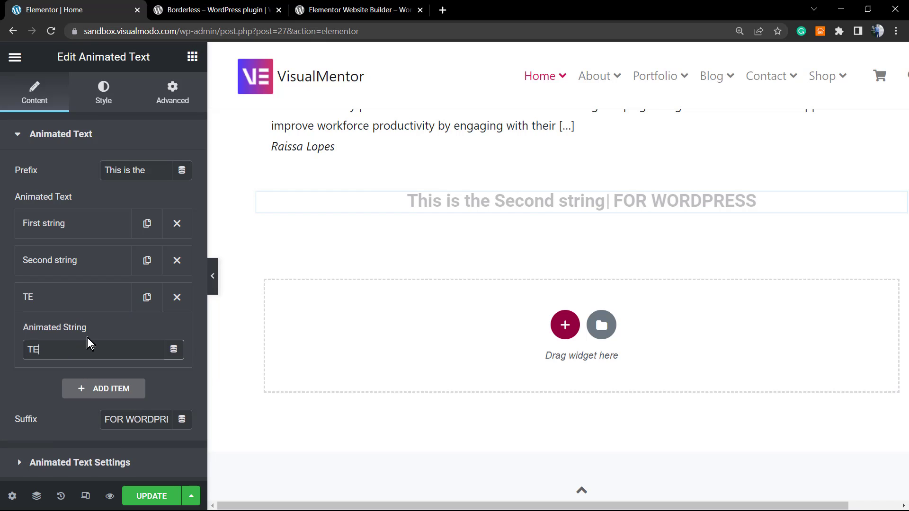
{"action": "type", "text": "MPLATE"}
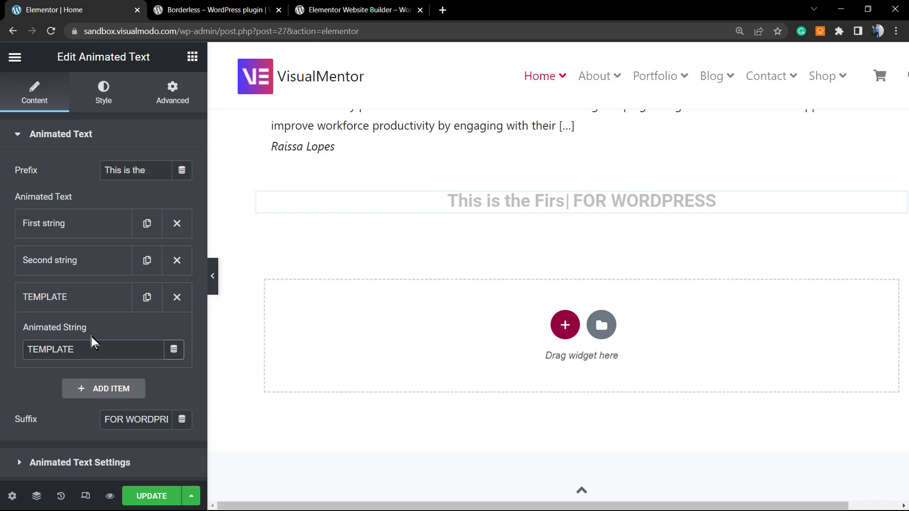
{"action": "left_click", "coordinate": [83, 270]}
{"action": "triple_click", "coordinate": [70, 312]}
{"action": "type", "text": "PL"}
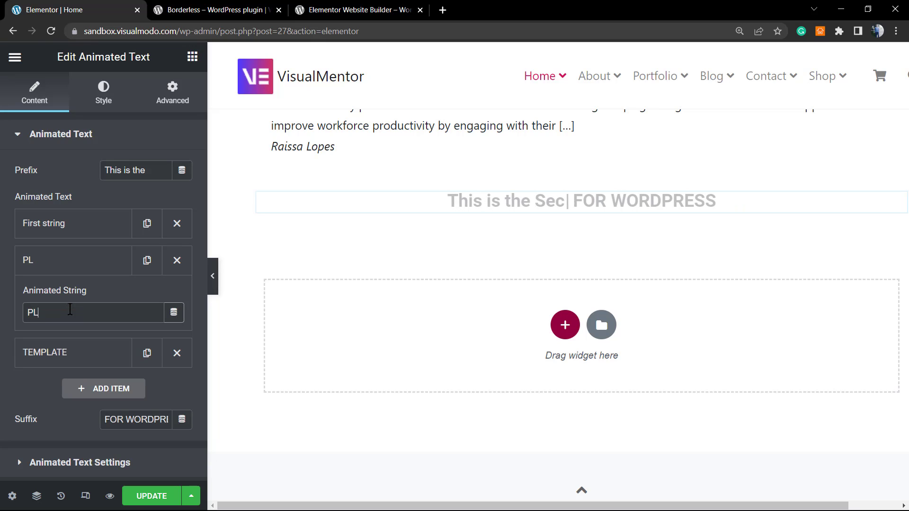
{"action": "type", "text": "UGIN"}
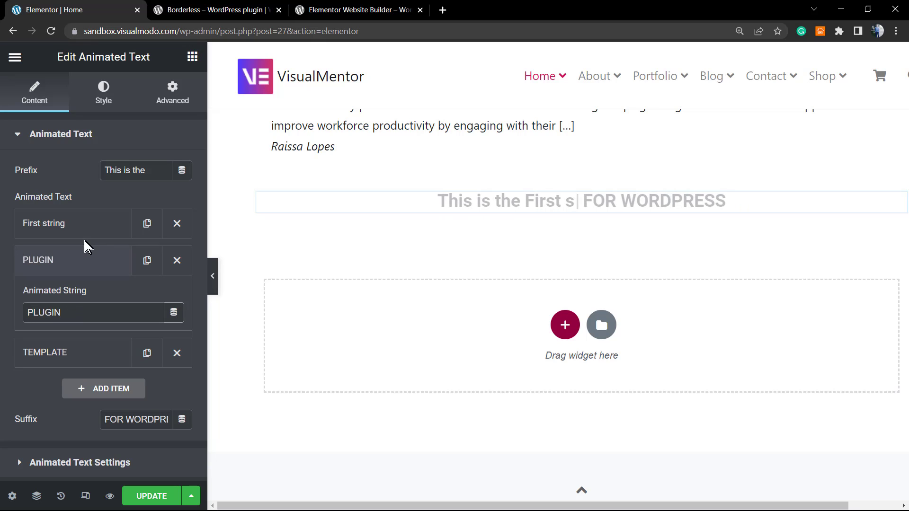
{"action": "left_click", "coordinate": [91, 231]}
{"action": "triple_click", "coordinate": [76, 275]}
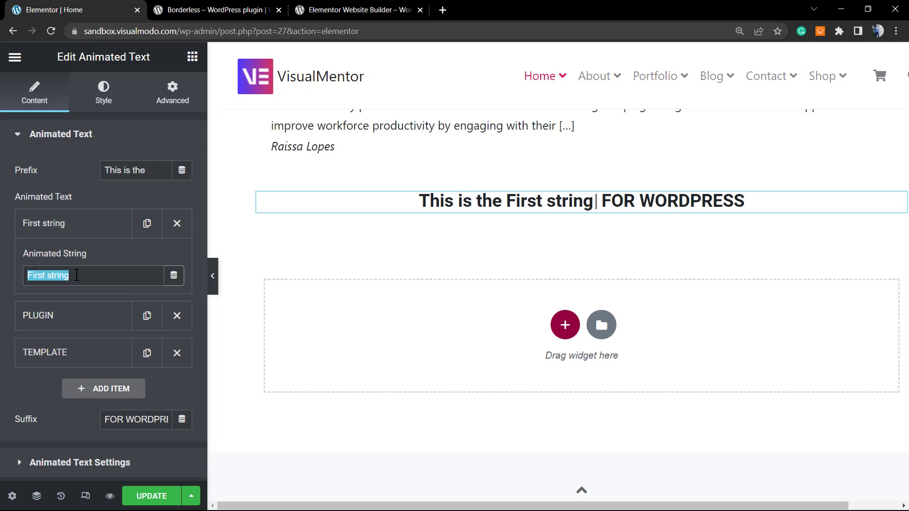
{"action": "type", "text": "THEM"}
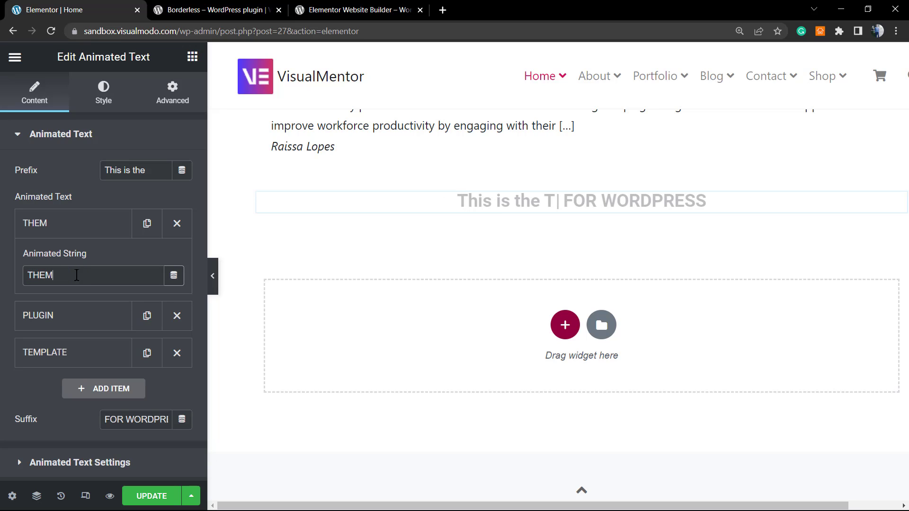
{"action": "type", "text": "E"}
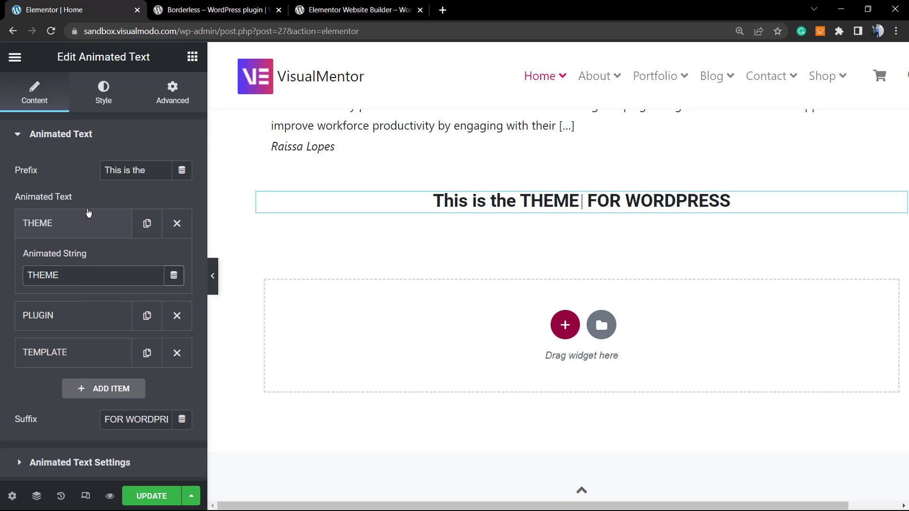
Set the prefix to 'THE BEST' with no trailing space
{"action": "triple_click", "coordinate": [116, 170]}
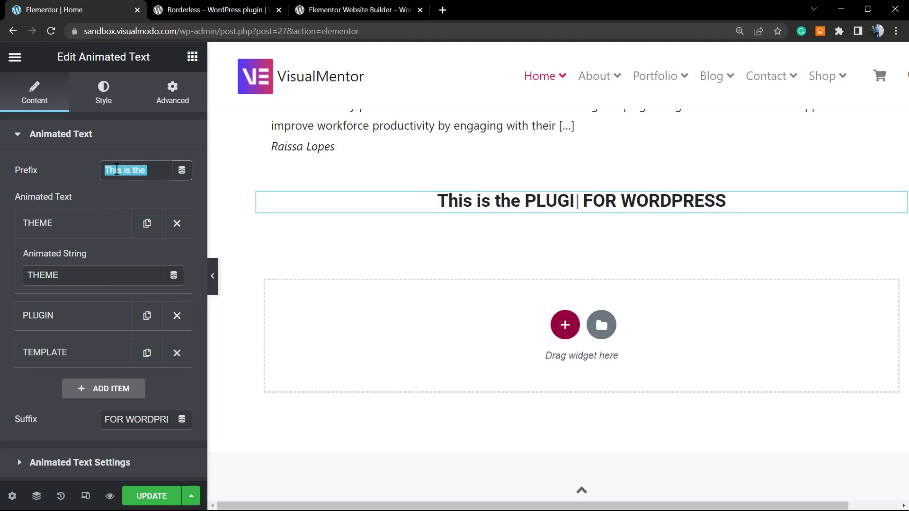
{"action": "type", "text": "THE B"}
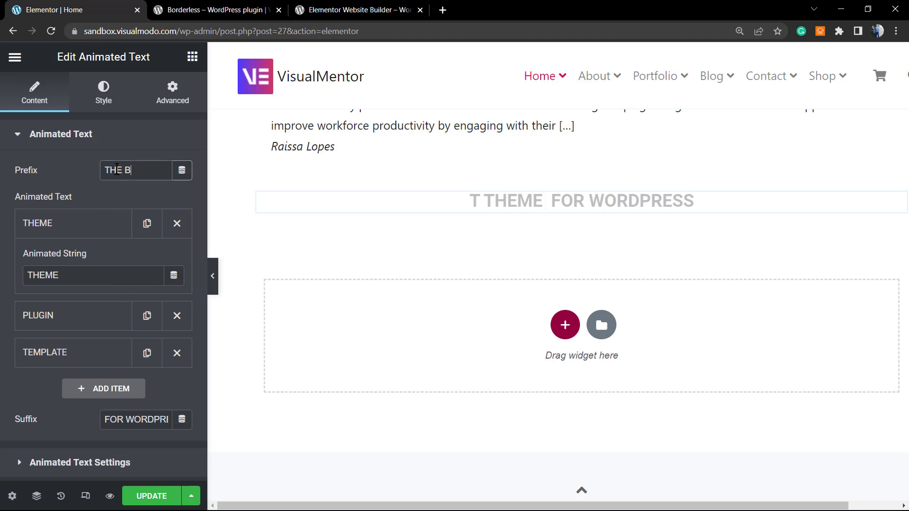
{"action": "type", "text": "EST"}
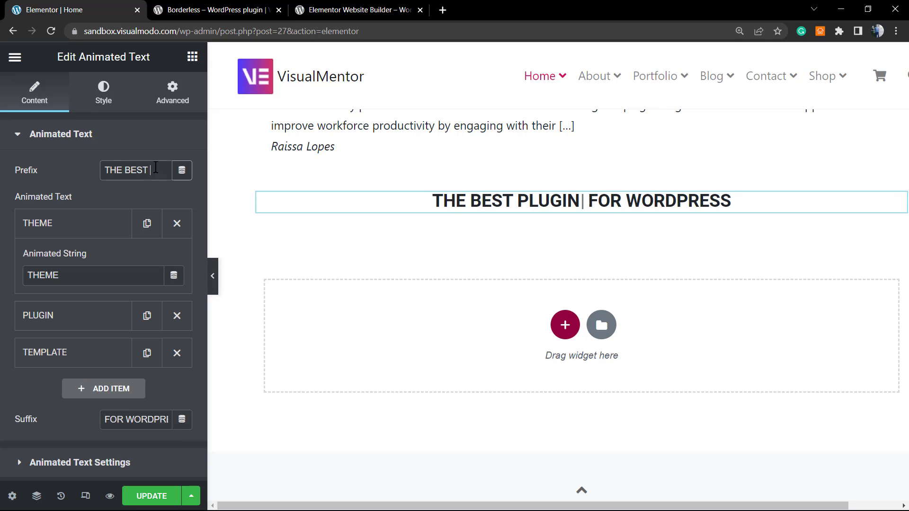
{"action": "key", "text": "BackSpace"}
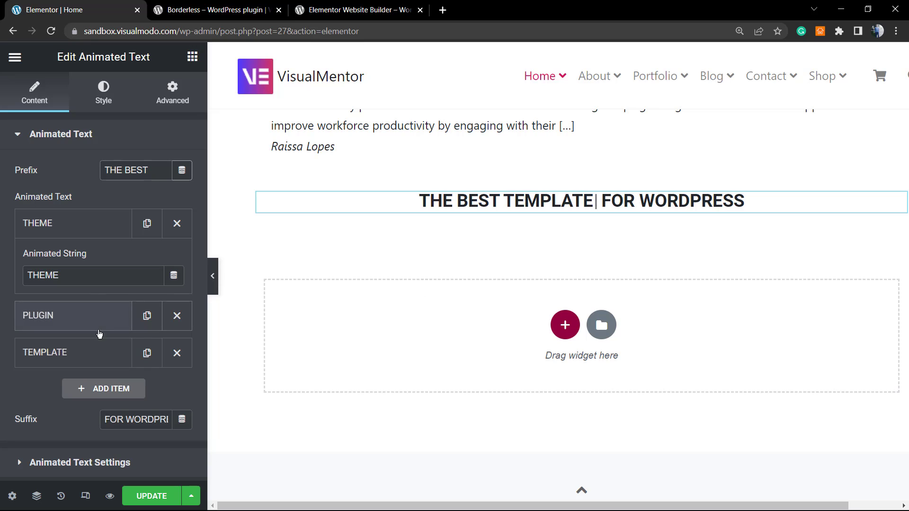
Show the animated text settings and centre-align the headline
{"action": "left_click", "coordinate": [117, 463]}
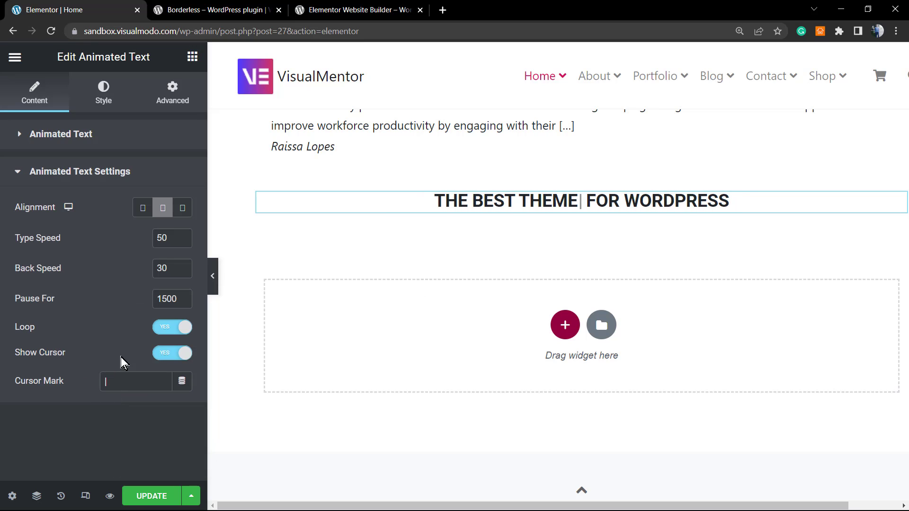
{"action": "left_click", "coordinate": [143, 210]}
{"action": "left_click", "coordinate": [163, 209]}
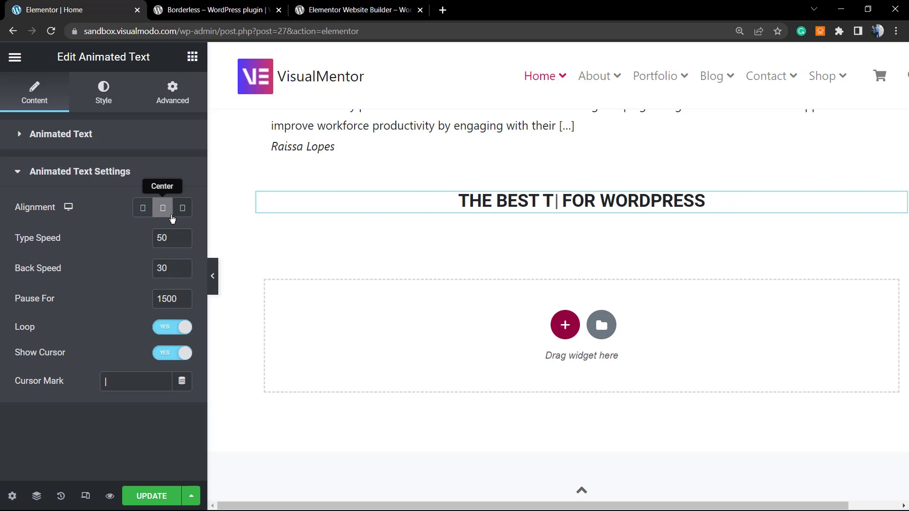
{"action": "left_click", "coordinate": [182, 210]}
{"action": "left_click", "coordinate": [162, 209]}
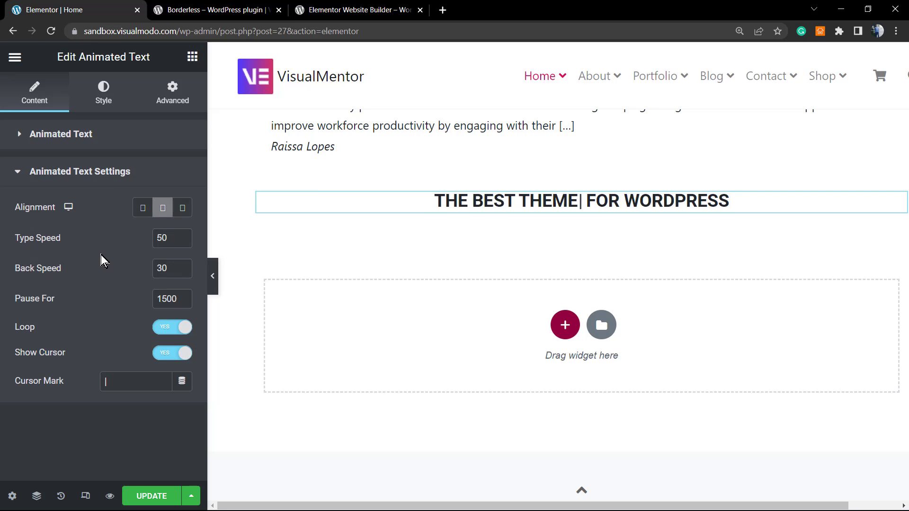
Lower the Type Speed to 30
{"action": "left_click_drag", "start_coordinate": [183, 237], "coordinate": [182, 239]}
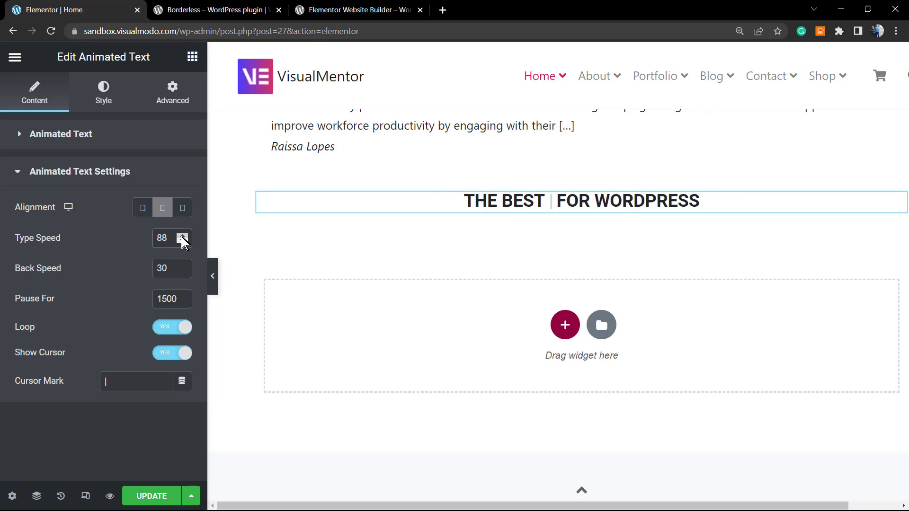
{"action": "left_click_drag", "start_coordinate": [179, 242], "coordinate": [178, 243]}
{"action": "left_click", "coordinate": [181, 241]}
{"action": "left_click", "coordinate": [180, 241]}
{"action": "left_click", "coordinate": [181, 240]}
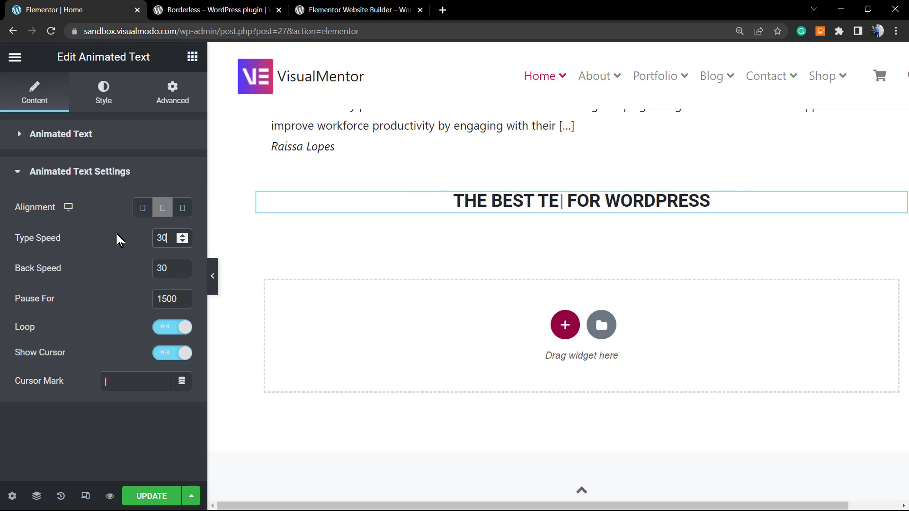
Raise the Type Speed from 30 to 100
{"action": "double_click", "coordinate": [160, 236]}
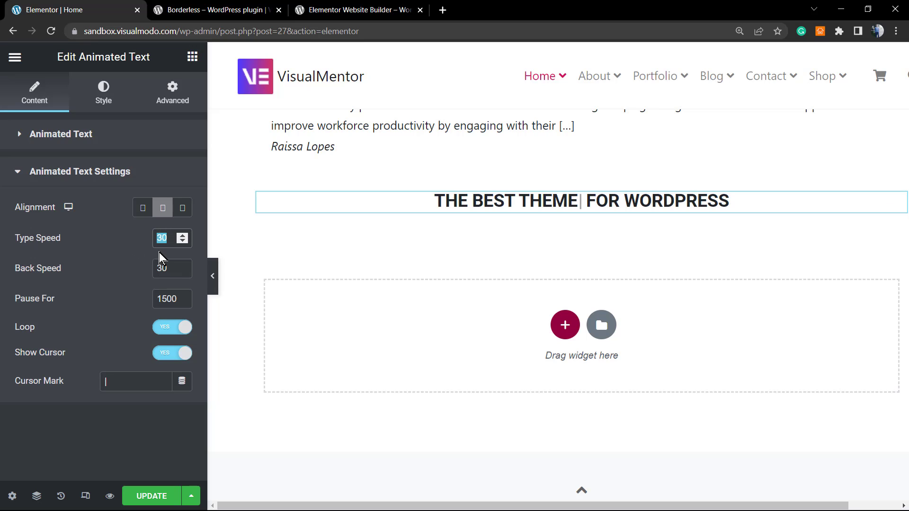
{"action": "left_click", "coordinate": [183, 236]}
{"action": "left_click", "coordinate": [182, 235]}
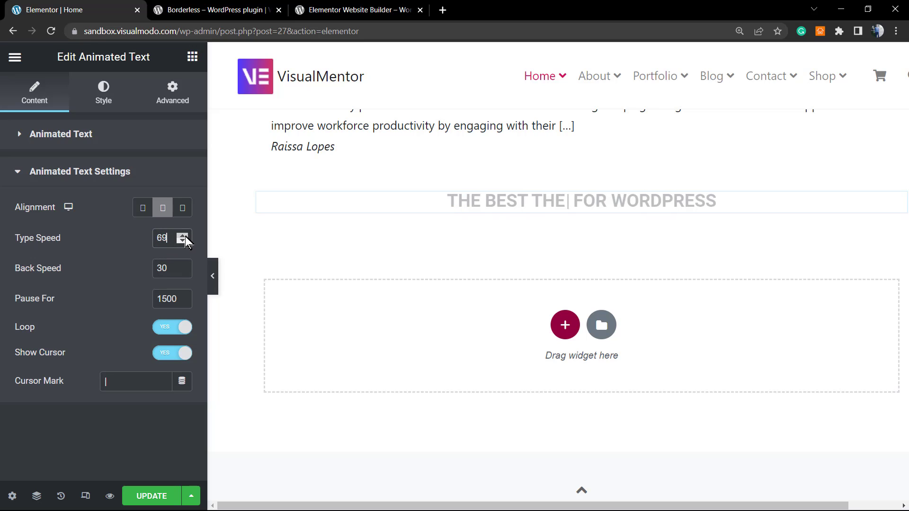
{"action": "left_click", "coordinate": [183, 235]}
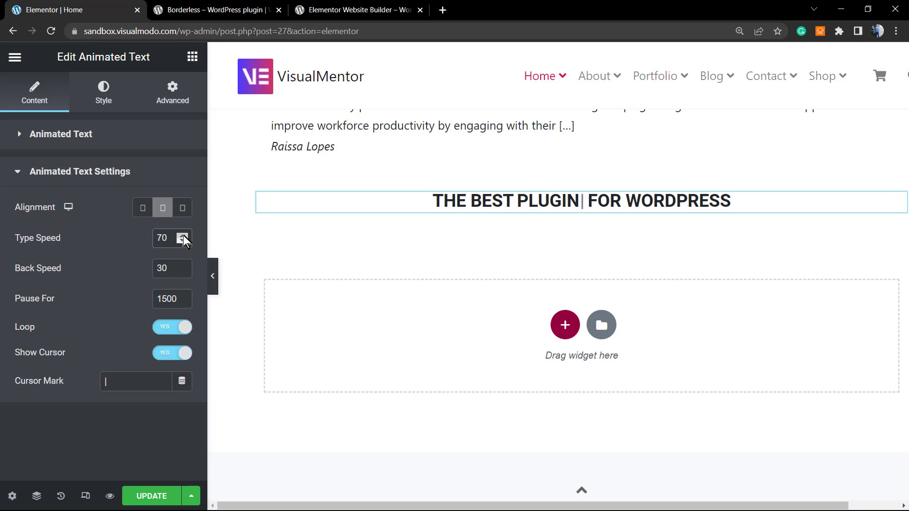
{"action": "left_click", "coordinate": [183, 234]}
{"action": "left_click", "coordinate": [183, 235]}
{"action": "left_click", "coordinate": [184, 235]}
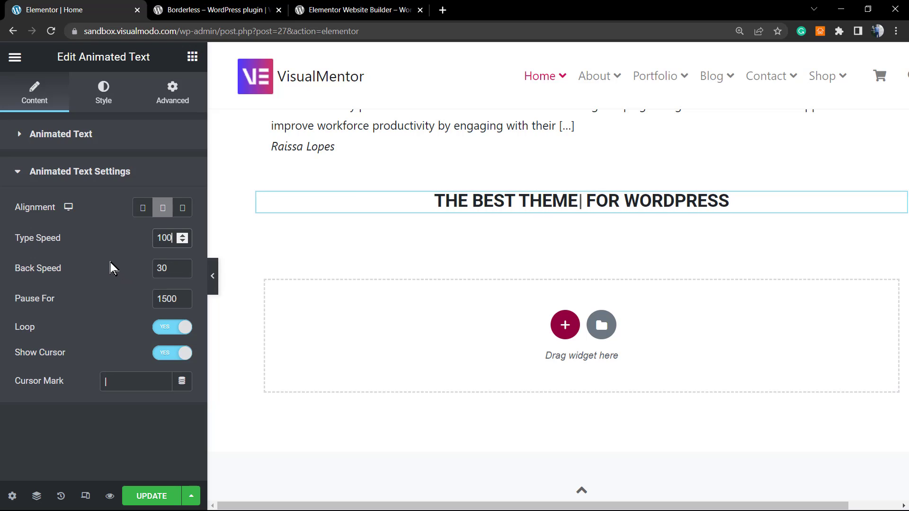
{"action": "left_click", "coordinate": [115, 280]}
Start raising the Back Speed above 30
{"action": "left_click", "coordinate": [182, 266]}
{"action": "left_click", "coordinate": [183, 266]}
{"action": "left_click", "coordinate": [183, 266]}
{"action": "left_click", "coordinate": [183, 266]}
{"action": "left_click", "coordinate": [183, 266]}
{"action": "left_click", "coordinate": [182, 266]}
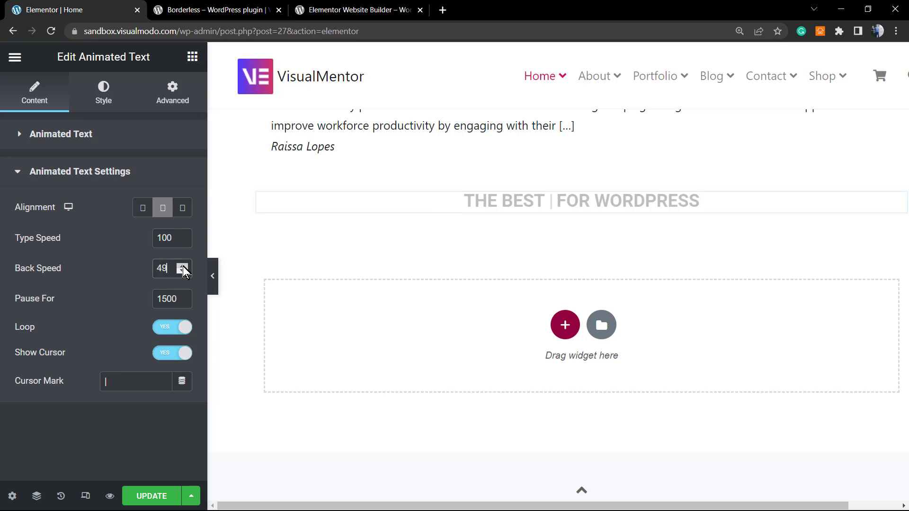
Bring Back Speed to 50, toggling Loop and Show Cursor off and back on
{"action": "left_click", "coordinate": [183, 266]}
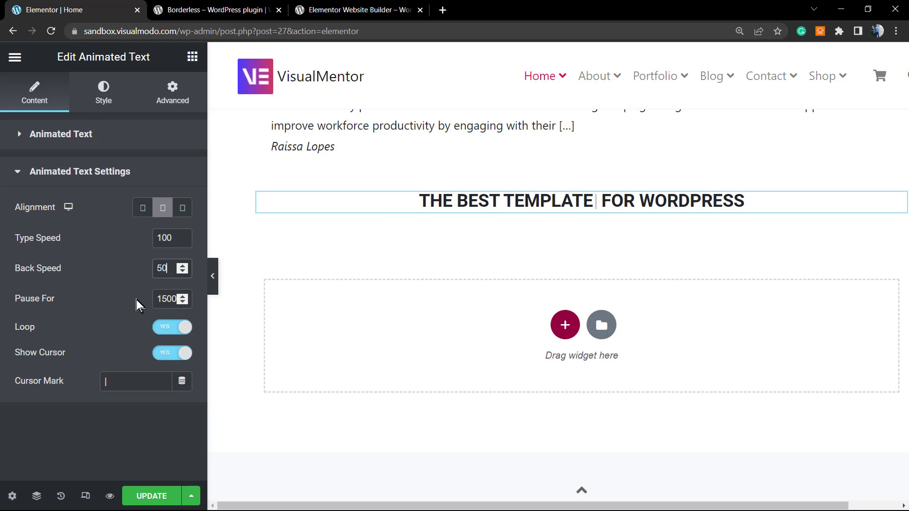
{"action": "left_click", "coordinate": [174, 329]}
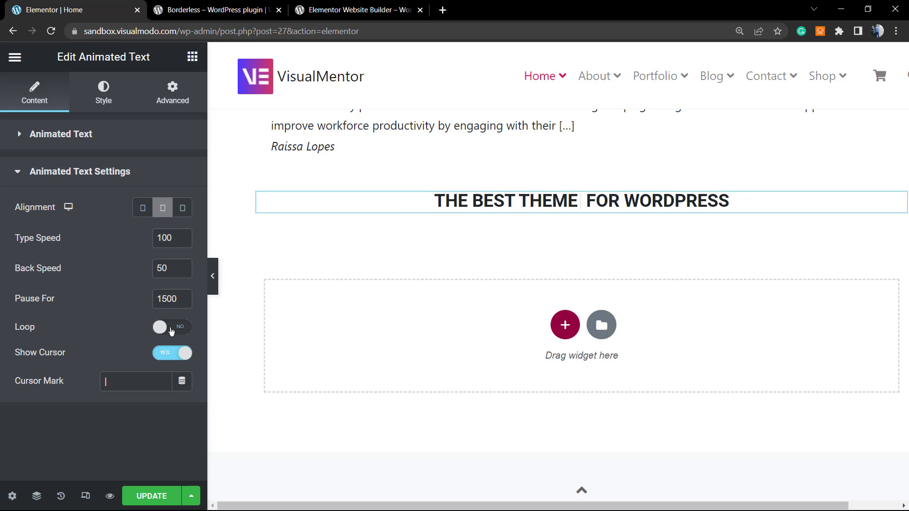
{"action": "left_click", "coordinate": [171, 329]}
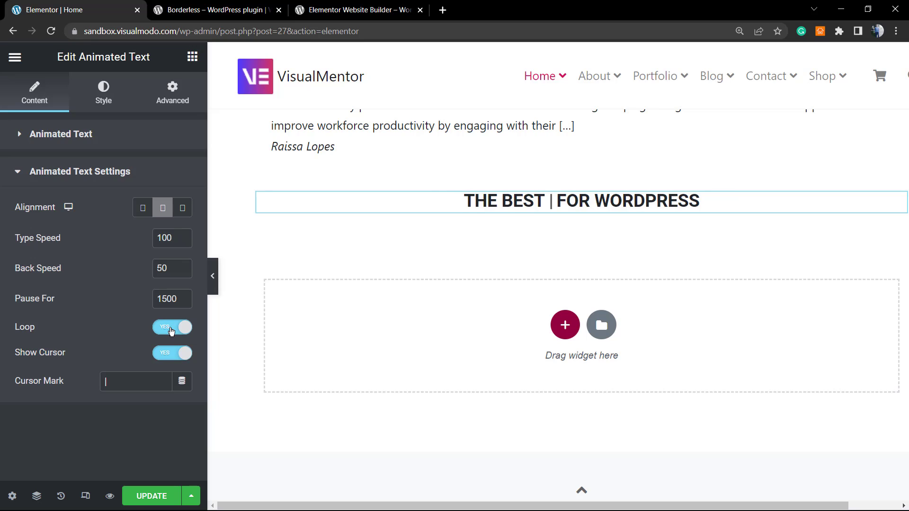
{"action": "left_click", "coordinate": [168, 355]}
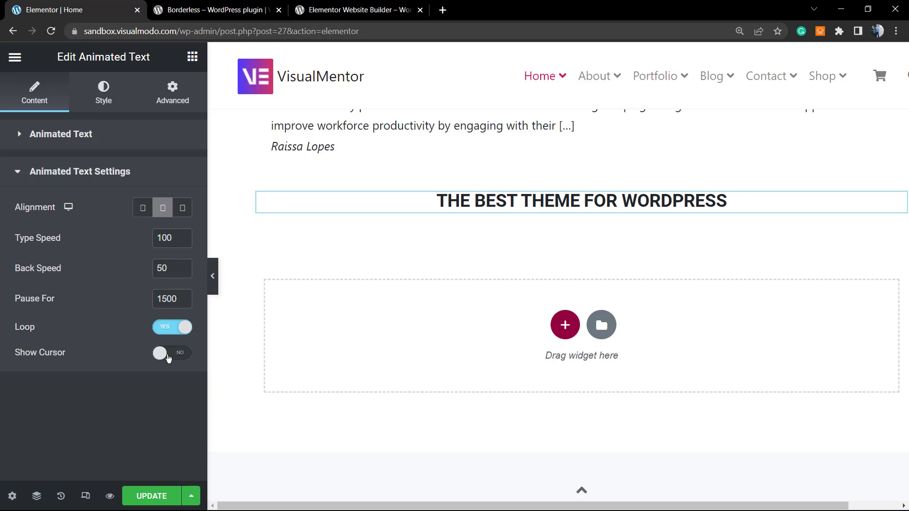
{"action": "left_click", "coordinate": [169, 355]}
{"action": "left_click", "coordinate": [139, 382]}
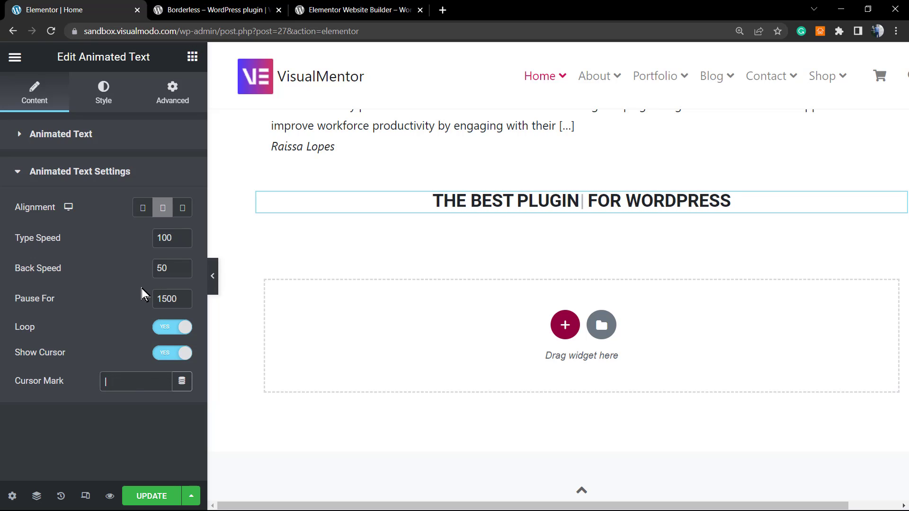
Review the prefix typography, leaving text transform and font family at Default
{"action": "left_click", "coordinate": [107, 100]}
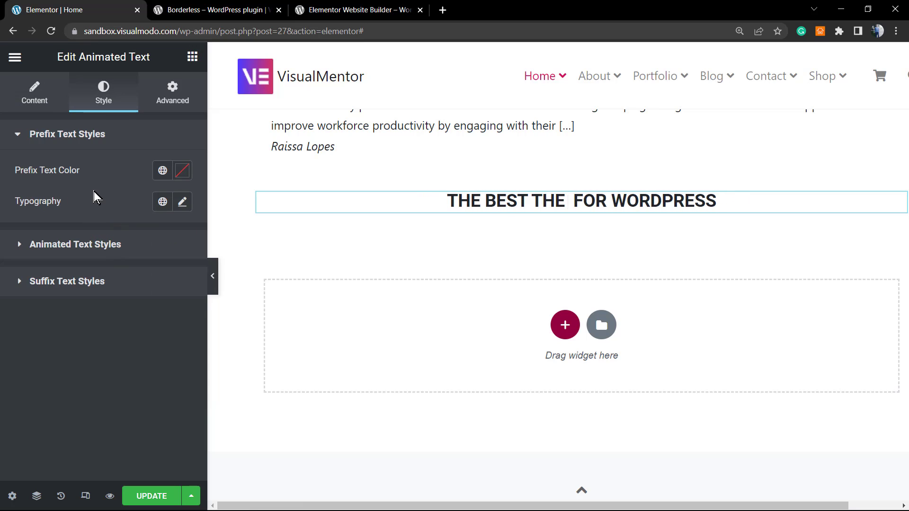
{"action": "left_click", "coordinate": [182, 202]}
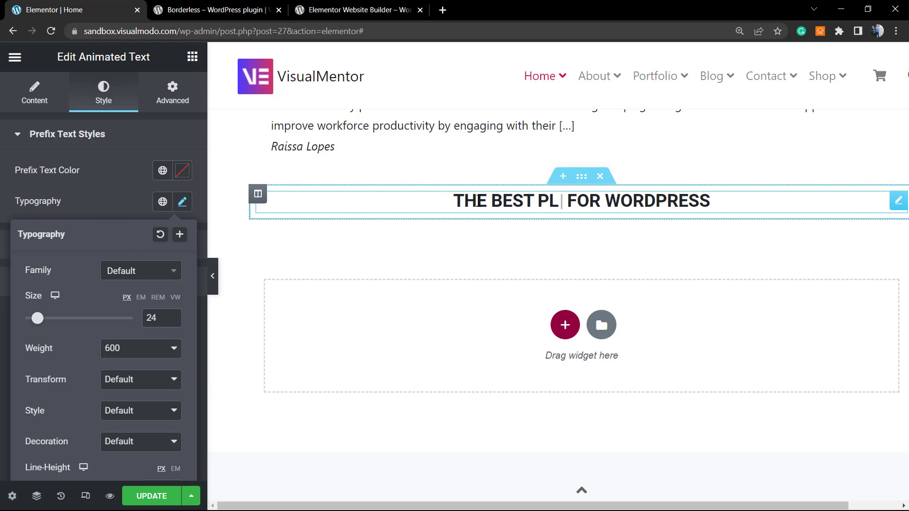
{"action": "left_click", "coordinate": [142, 381]}
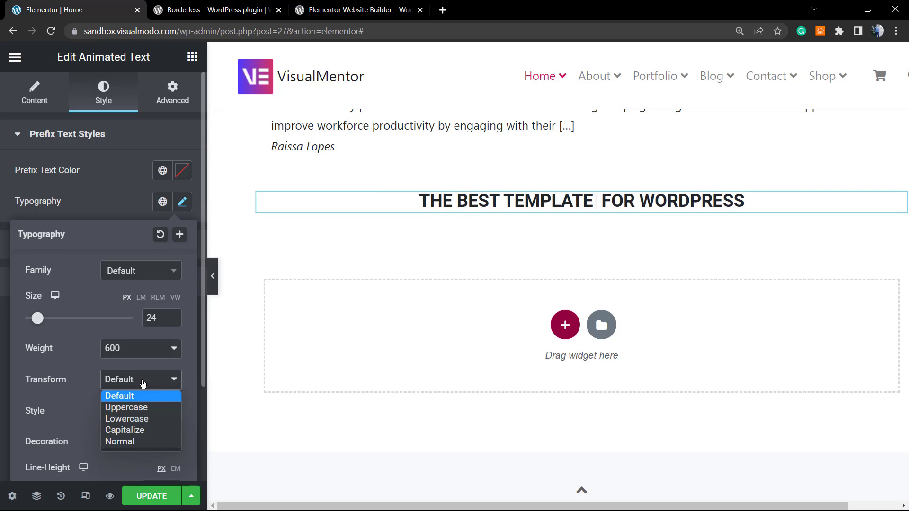
{"action": "left_click", "coordinate": [143, 382]}
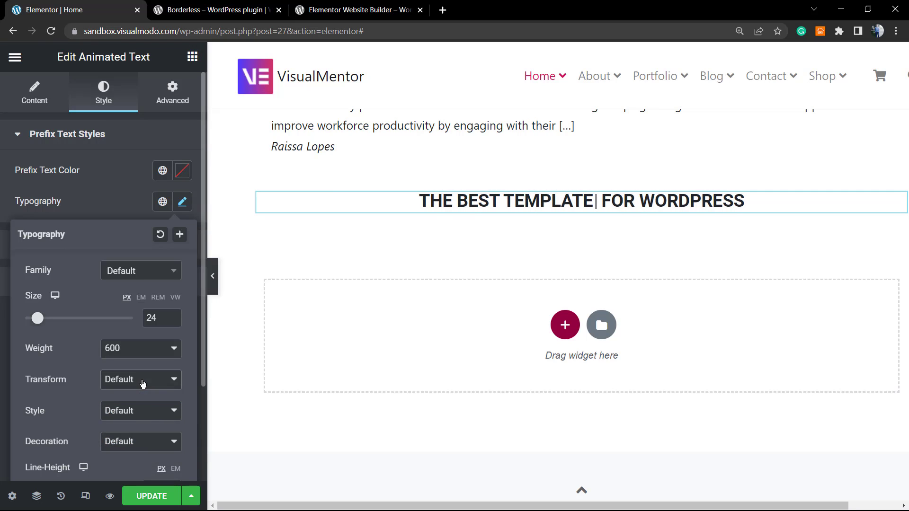
{"action": "left_click", "coordinate": [121, 270]}
{"action": "left_click", "coordinate": [122, 269]}
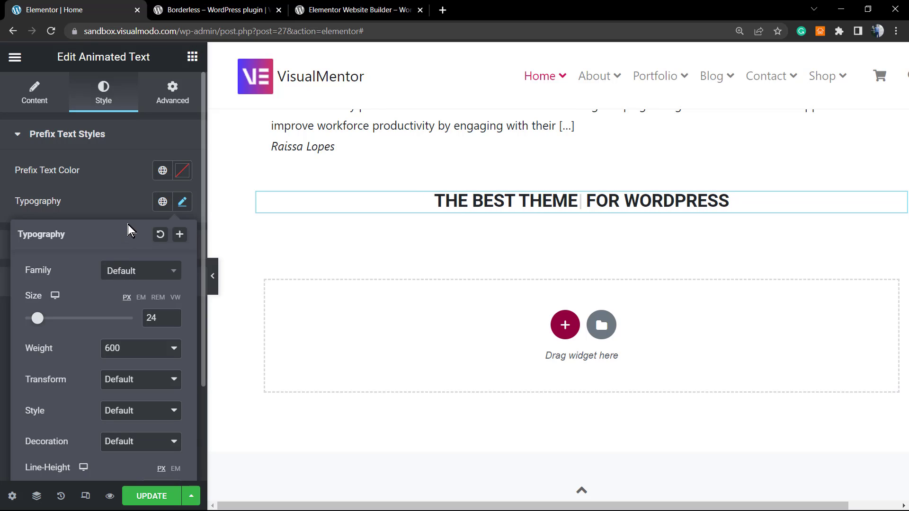
{"action": "left_click", "coordinate": [118, 208]}
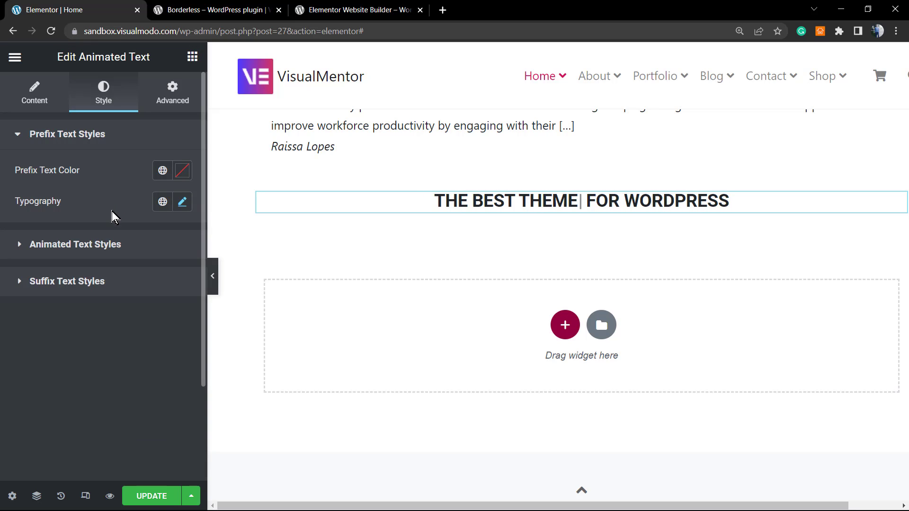
Check the animated text, suffix and prefix style sections, then view the Advanced layout settings
{"action": "left_click", "coordinate": [98, 242]}
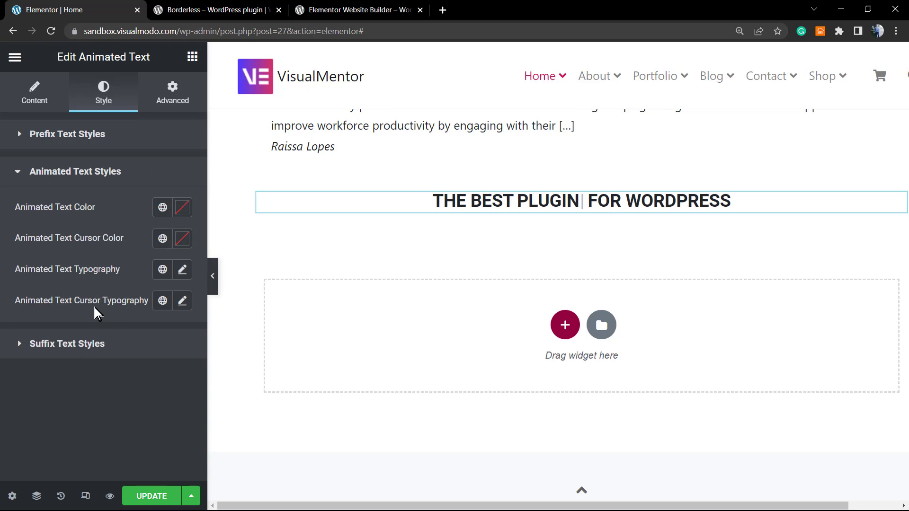
{"action": "left_click", "coordinate": [83, 344]}
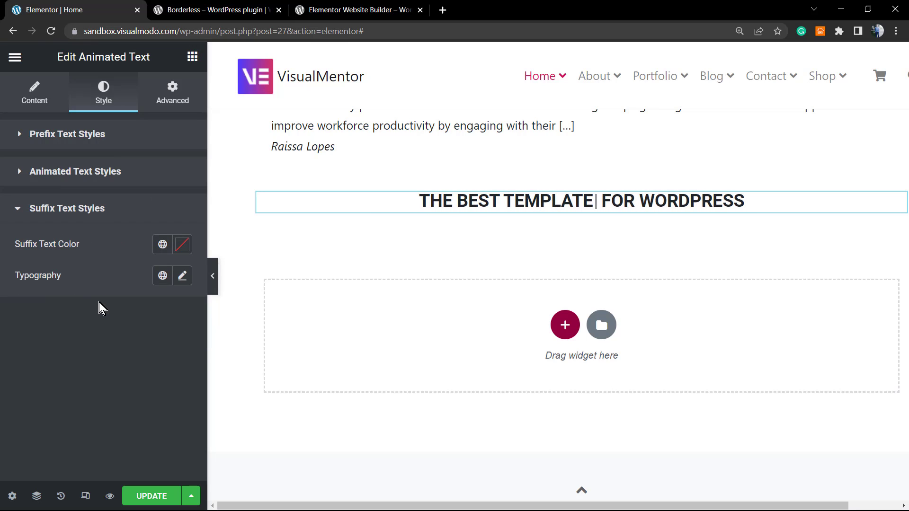
{"action": "left_click", "coordinate": [77, 140]}
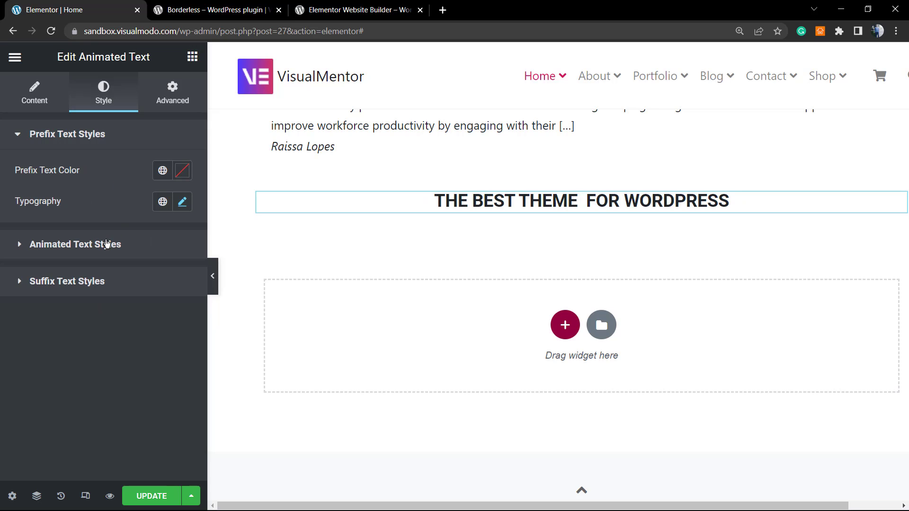
{"action": "left_click", "coordinate": [163, 95]}
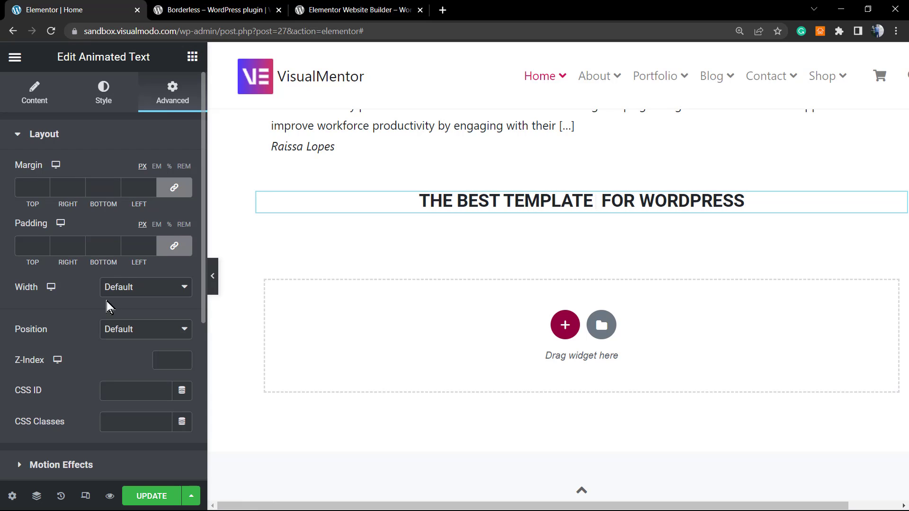
Drag the headline's section from the page bottom to just beneath the hero slider
{"action": "scroll", "coordinate": [331, 291], "scroll_direction": "up", "scroll_amount": 2}
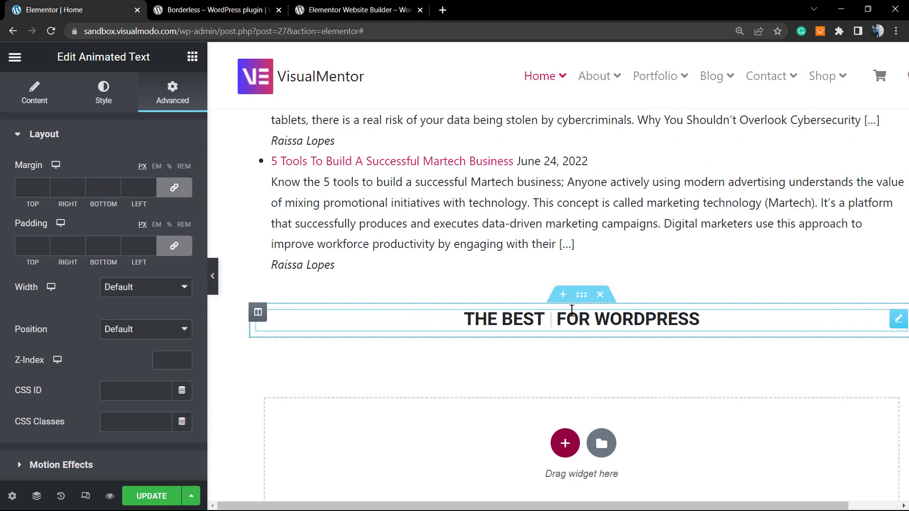
{"action": "left_click_drag", "start_coordinate": [581, 294], "coordinate": [574, 260]}
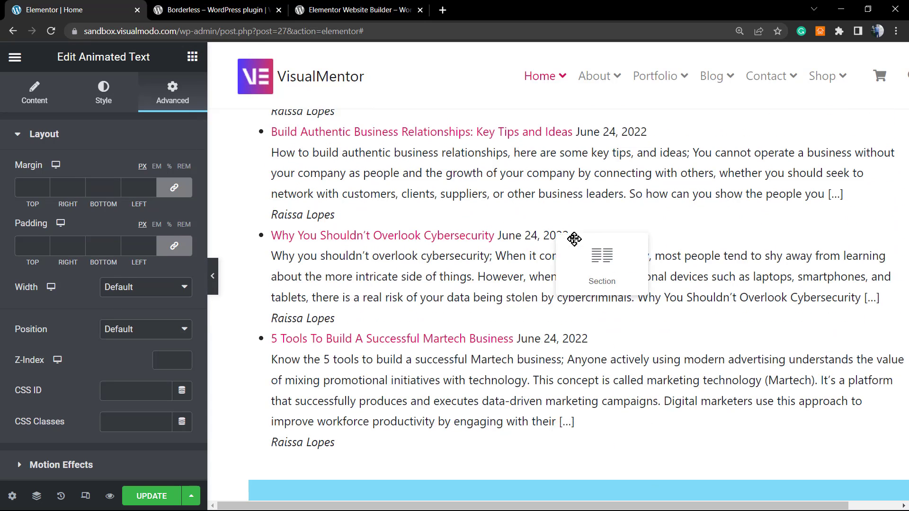
{"action": "scroll", "coordinate": [585, 239], "scroll_direction": "up", "scroll_amount": 15}
{"action": "left_click_drag", "start_coordinate": [574, 239], "coordinate": [548, 306]}
{"action": "scroll", "coordinate": [561, 213], "scroll_direction": "up", "scroll_amount": 10}
{"action": "scroll", "coordinate": [560, 249], "scroll_direction": "up", "scroll_amount": 10}
{"action": "scroll", "coordinate": [554, 199], "scroll_direction": "down", "scroll_amount": 3}
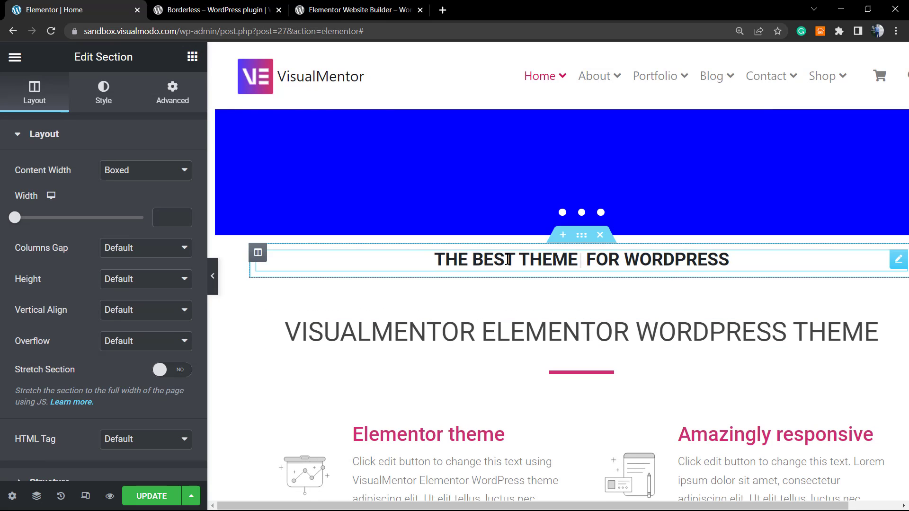
Copy the Animated Text widget and paste it below the VISUALMENTOR heading
{"action": "left_click", "coordinate": [508, 260]}
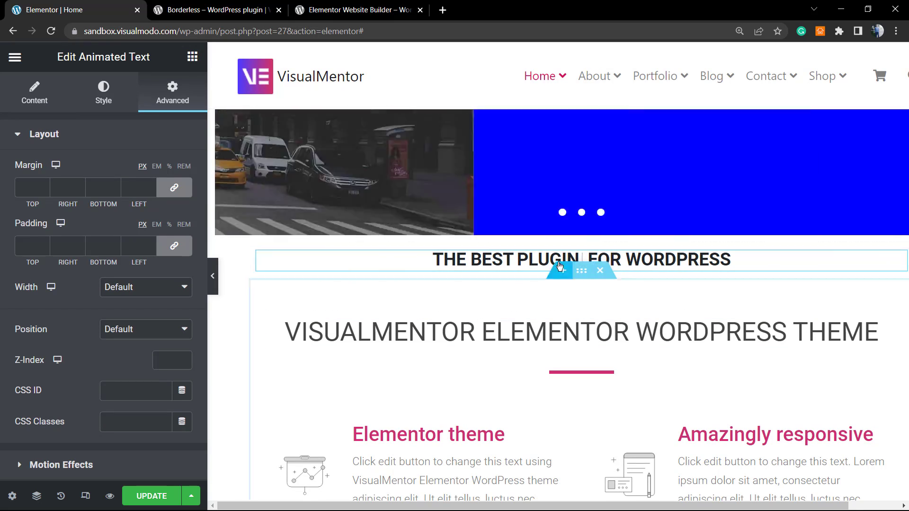
{"action": "right_click", "coordinate": [556, 258]}
{"action": "right_click", "coordinate": [513, 258]}
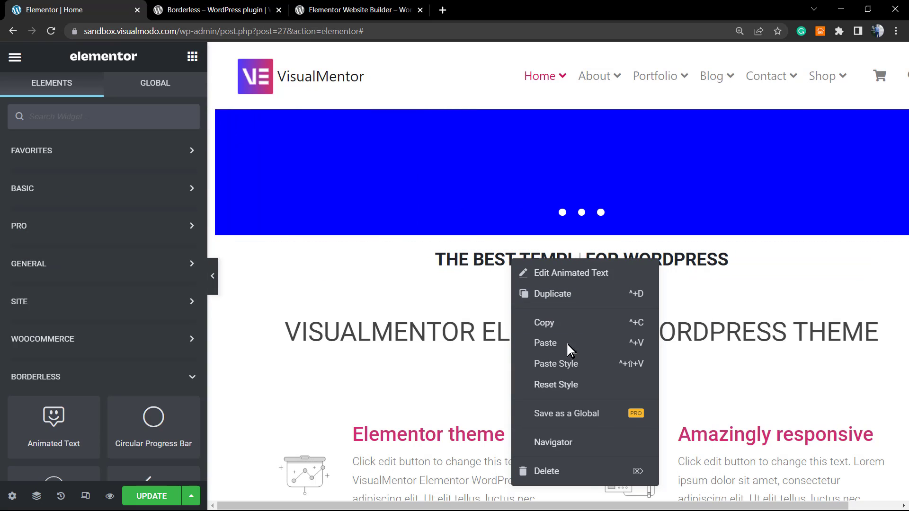
{"action": "left_click", "coordinate": [546, 323]}
{"action": "right_click", "coordinate": [497, 332]}
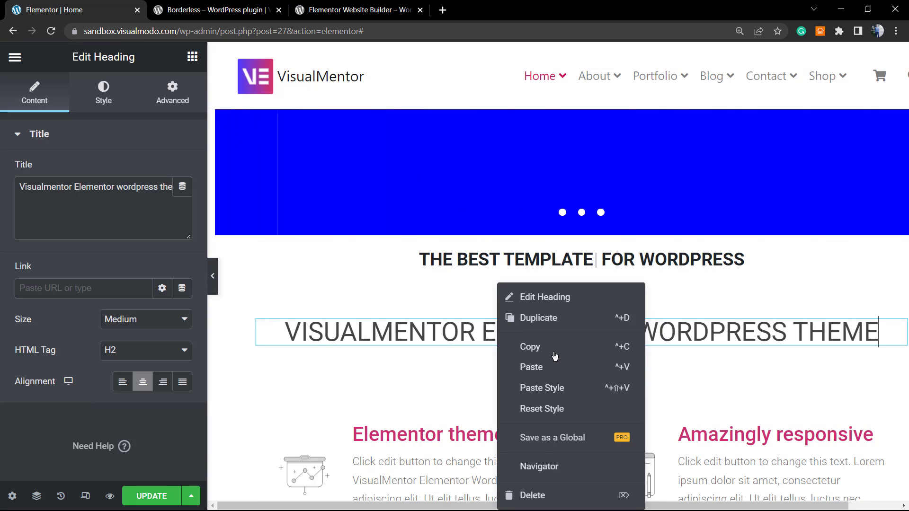
{"action": "left_click", "coordinate": [509, 362]}
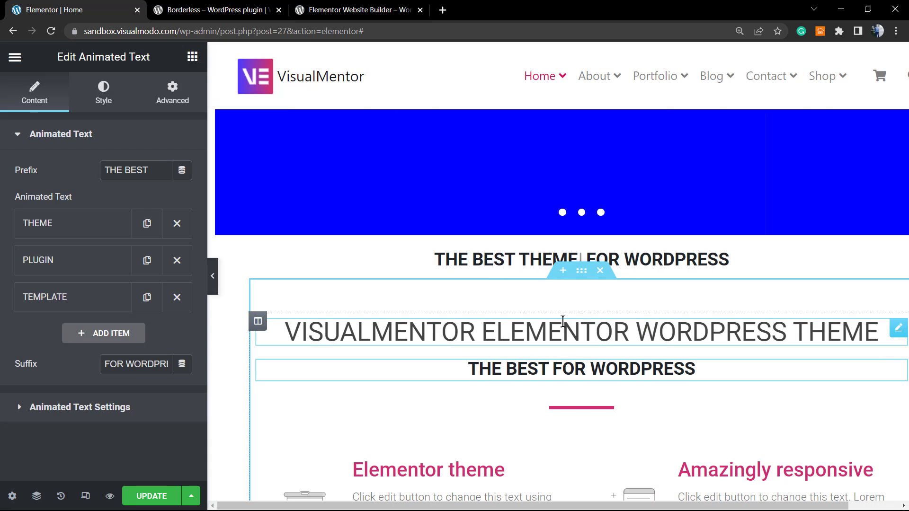
Delete the VISUALMENTOR heading, the original widget and the empty section, then select the pasted widget
{"action": "right_click", "coordinate": [608, 352]}
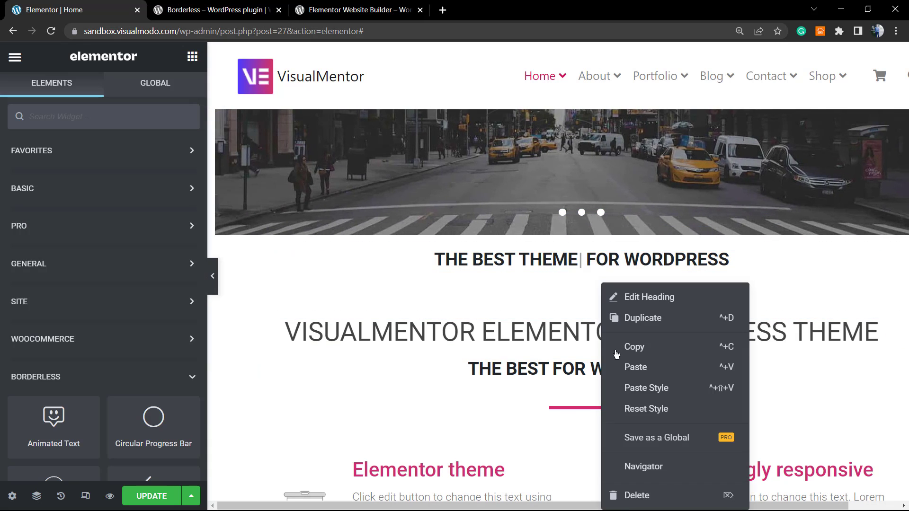
{"action": "left_click", "coordinate": [662, 495]}
{"action": "right_click", "coordinate": [543, 258]}
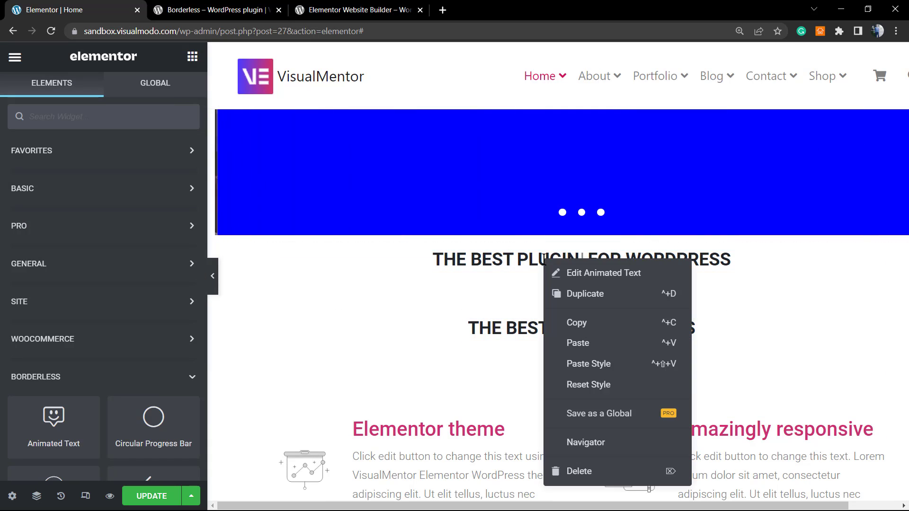
{"action": "left_click", "coordinate": [598, 478]}
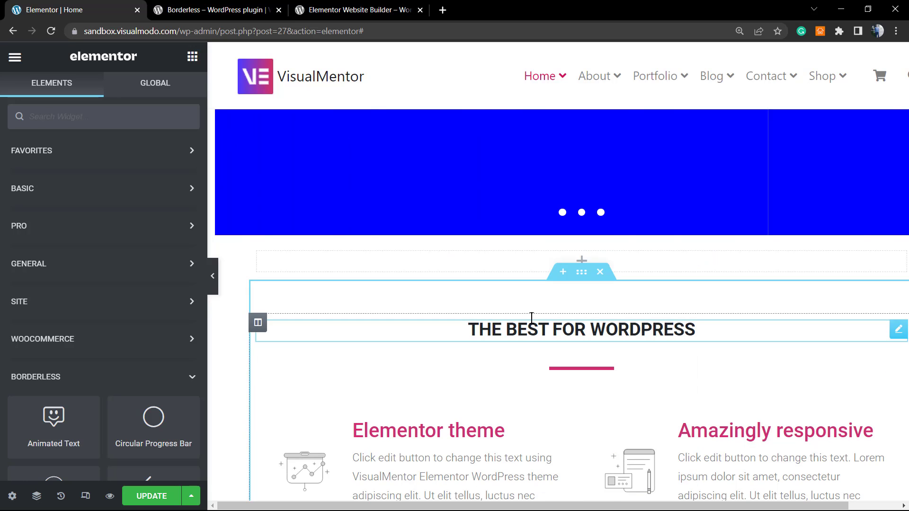
{"action": "right_click", "coordinate": [627, 269]}
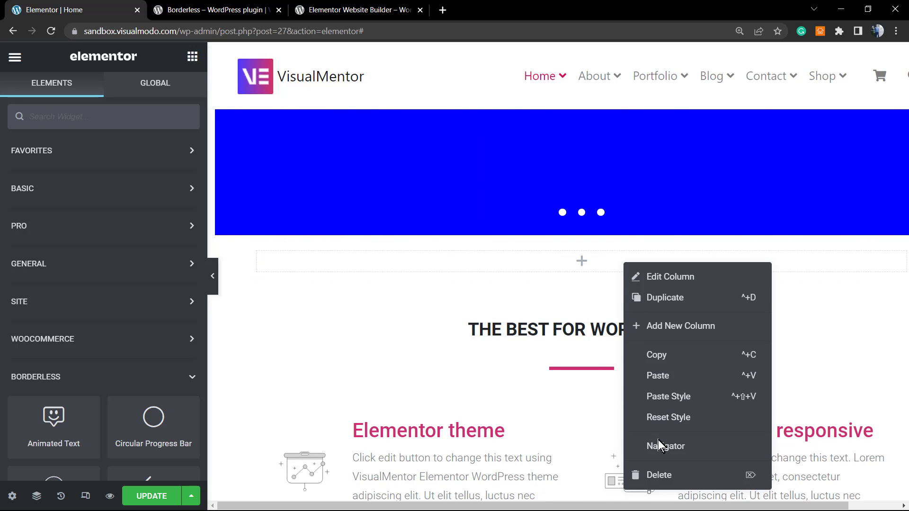
{"action": "left_click", "coordinate": [651, 474]}
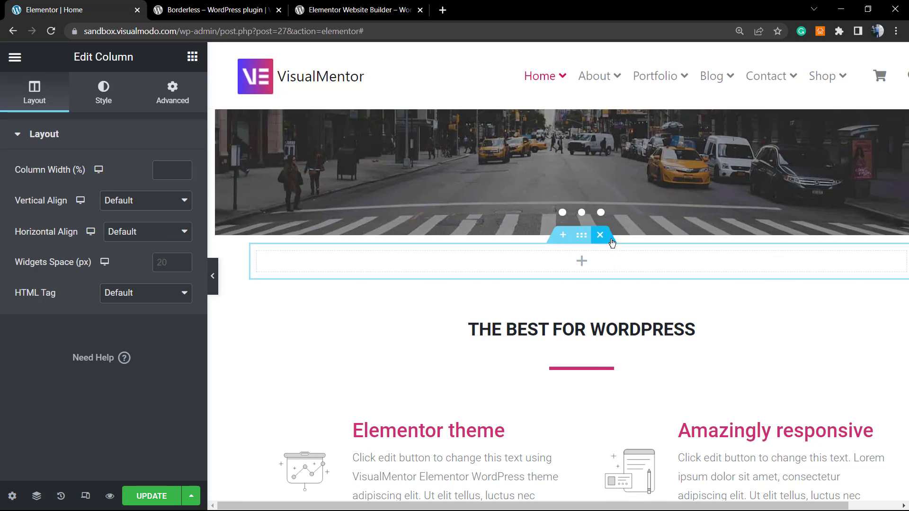
{"action": "left_click", "coordinate": [599, 241]}
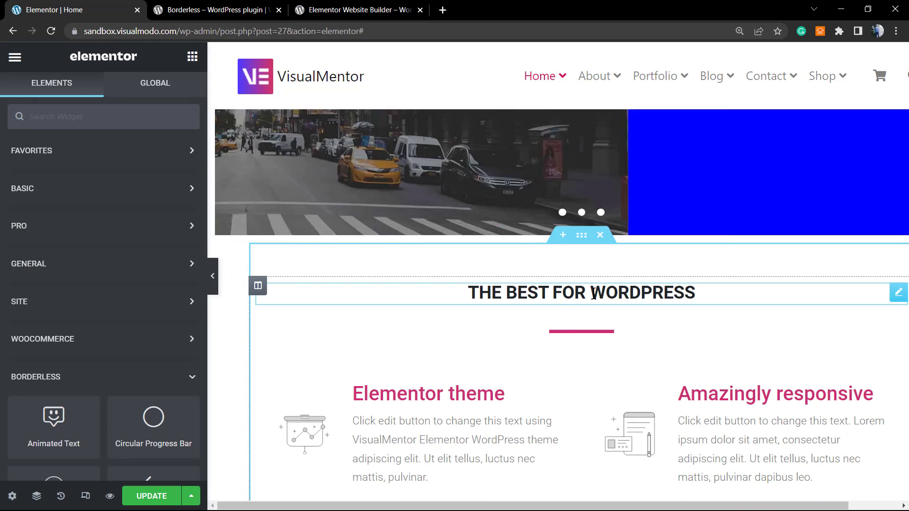
{"action": "left_click", "coordinate": [534, 296]}
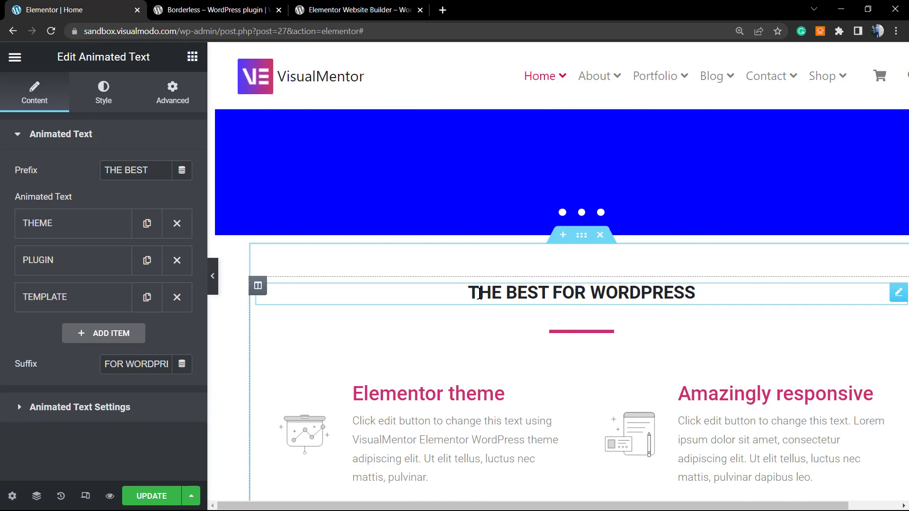
Leave Show Cursor enabled in Animated Text Settings and switch to the widget's Style options
{"action": "left_click", "coordinate": [122, 406]}
{"action": "left_click", "coordinate": [180, 360]}
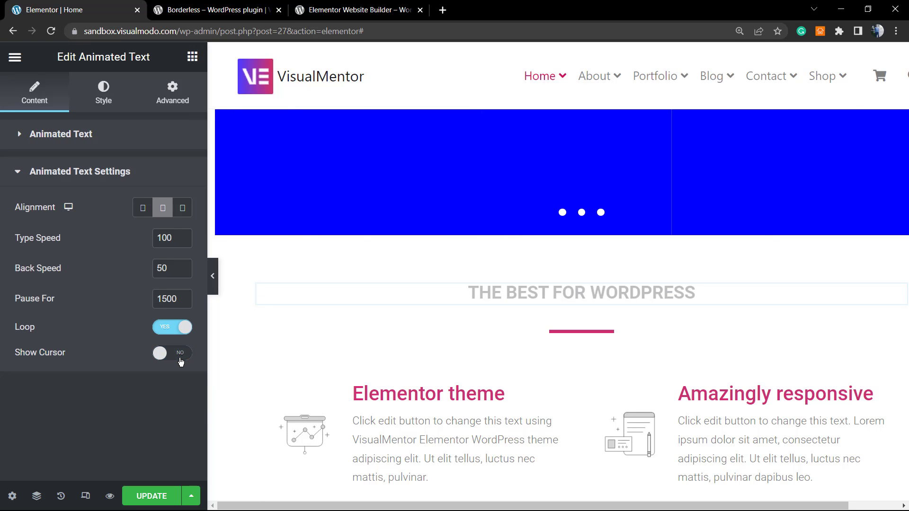
{"action": "left_click", "coordinate": [180, 361]}
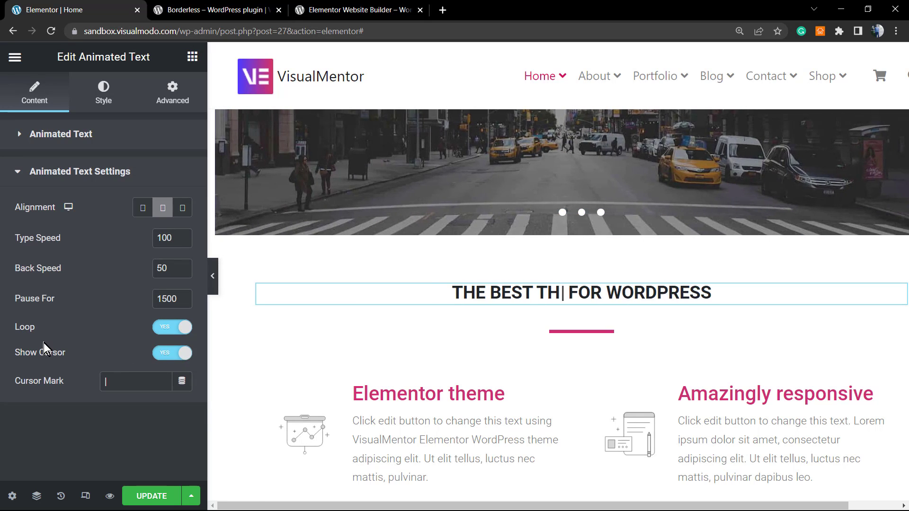
{"action": "left_click", "coordinate": [104, 92]}
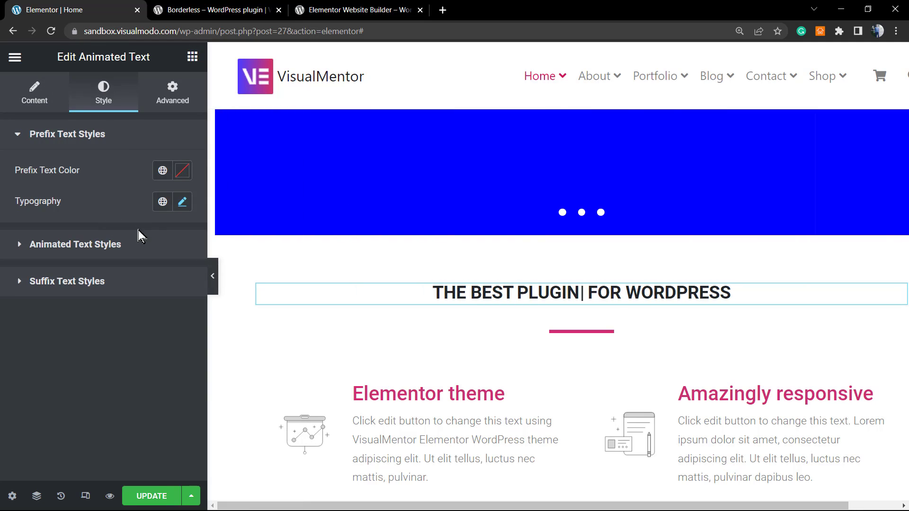
Set the Prefix Text typography size to 40 px
{"action": "left_click", "coordinate": [149, 247]}
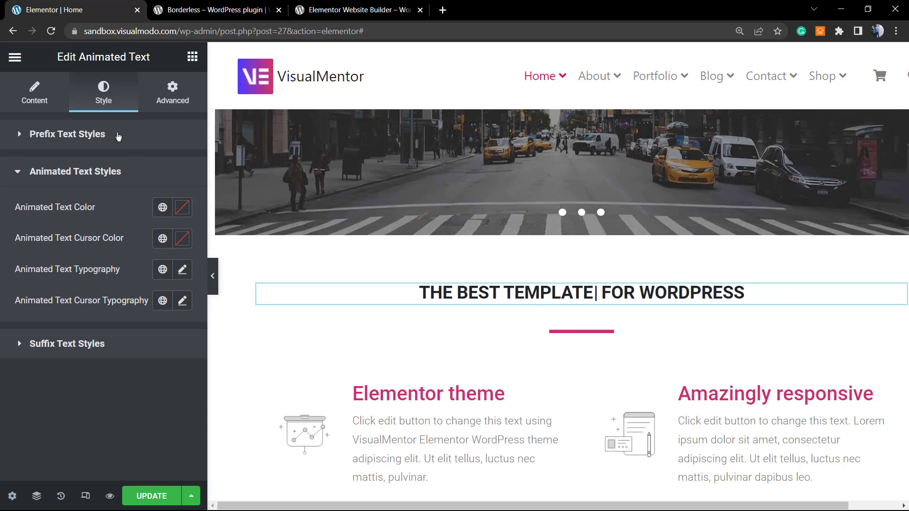
{"action": "left_click", "coordinate": [117, 135]}
{"action": "left_click", "coordinate": [182, 201]}
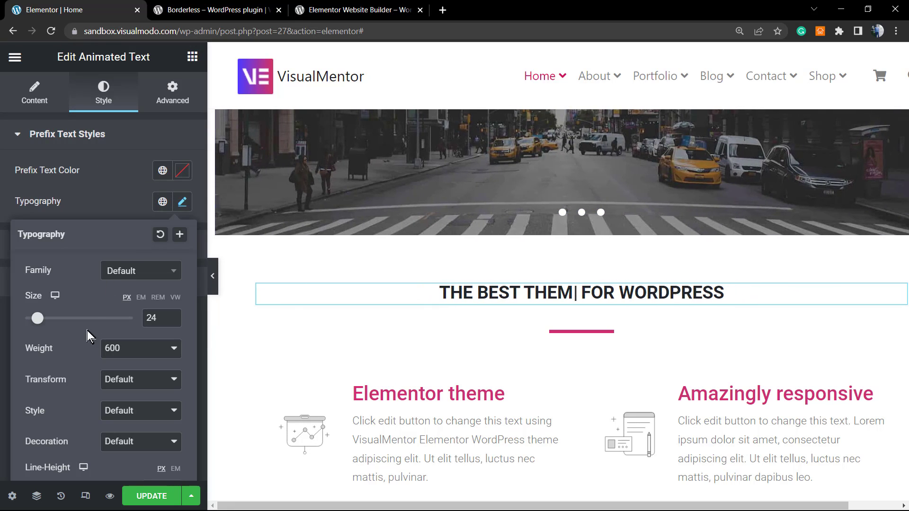
{"action": "left_click_drag", "start_coordinate": [159, 321], "coordinate": [151, 318]}
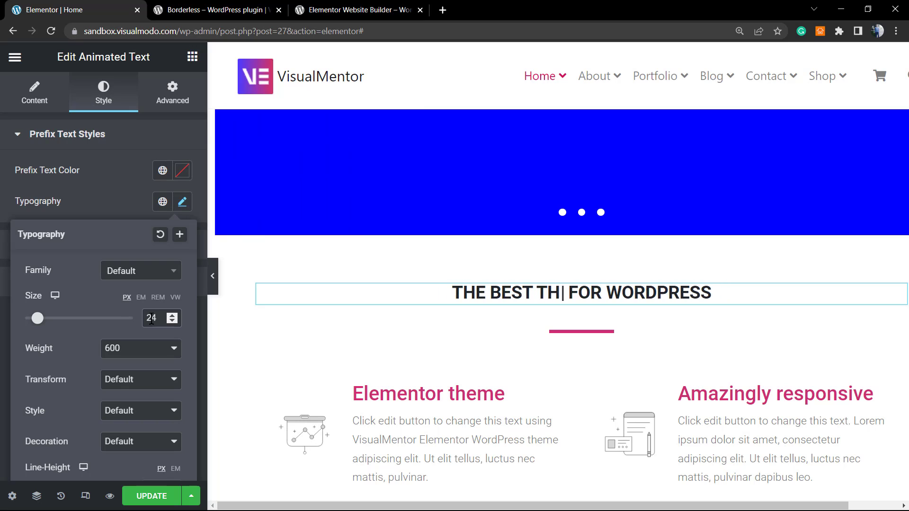
{"action": "type", "text": "40"}
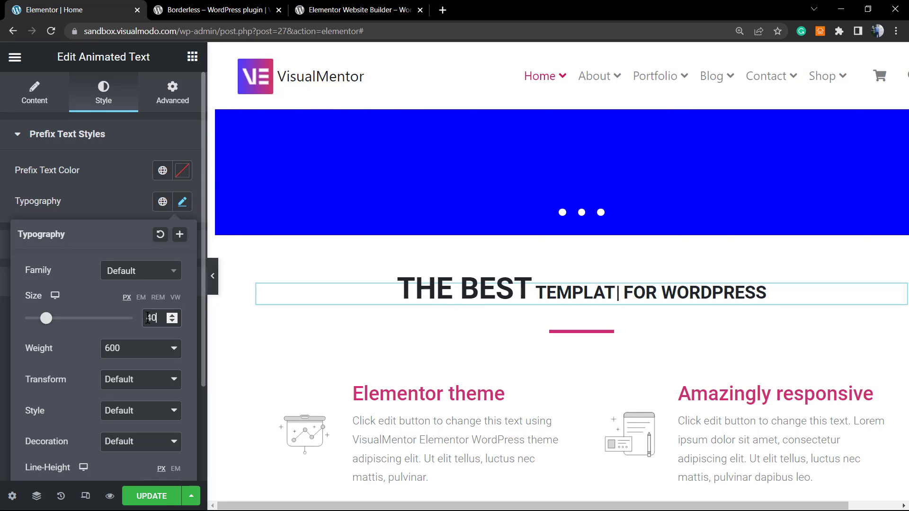
{"action": "double_click", "coordinate": [148, 318]}
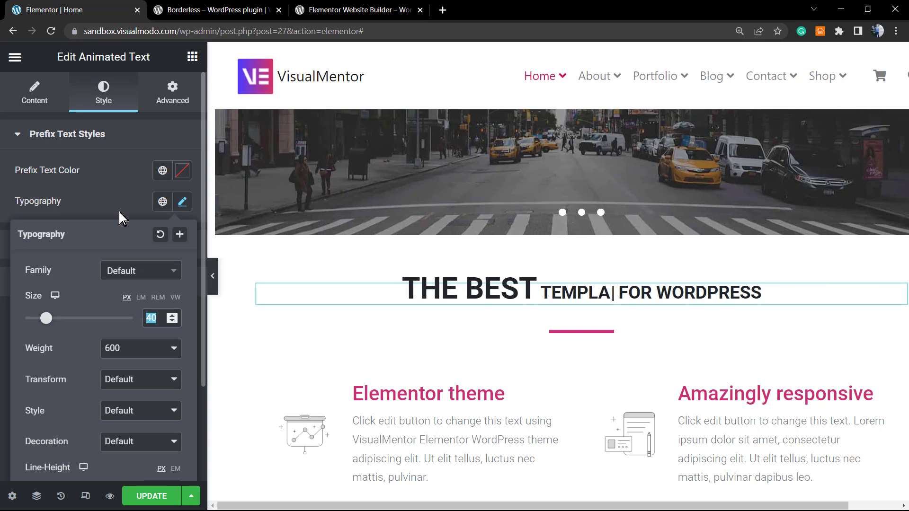
{"action": "left_click", "coordinate": [122, 233]}
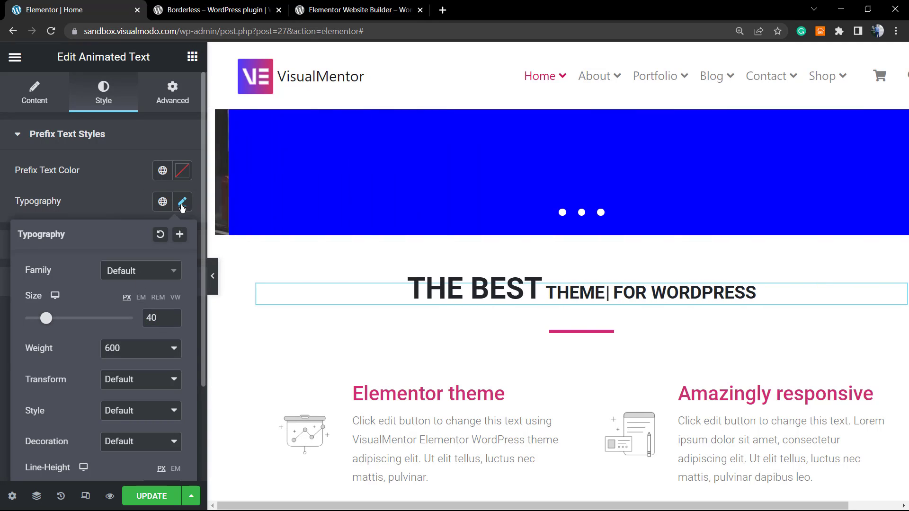
{"action": "left_click", "coordinate": [182, 202]}
Set the Animated Text and Suffix Text typography sizes to 40 px as well
{"action": "left_click", "coordinate": [118, 244]}
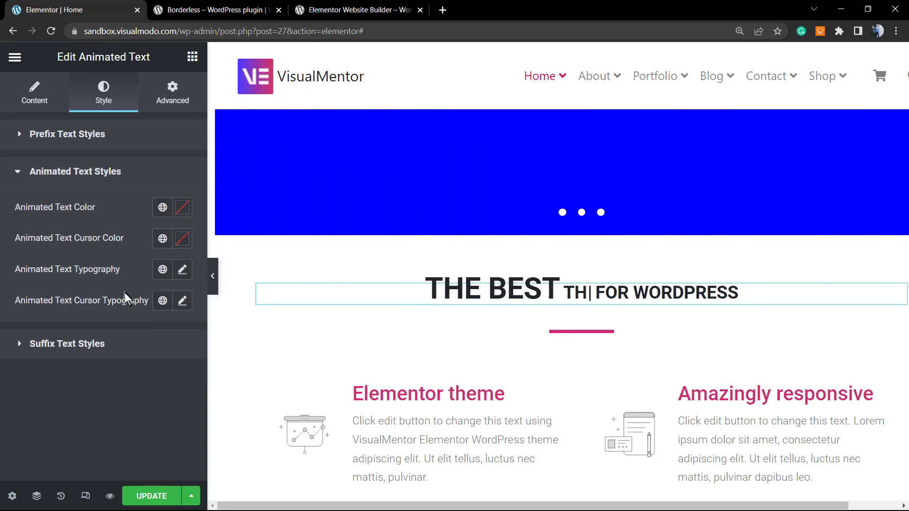
{"action": "left_click", "coordinate": [181, 270]}
{"action": "double_click", "coordinate": [151, 386]}
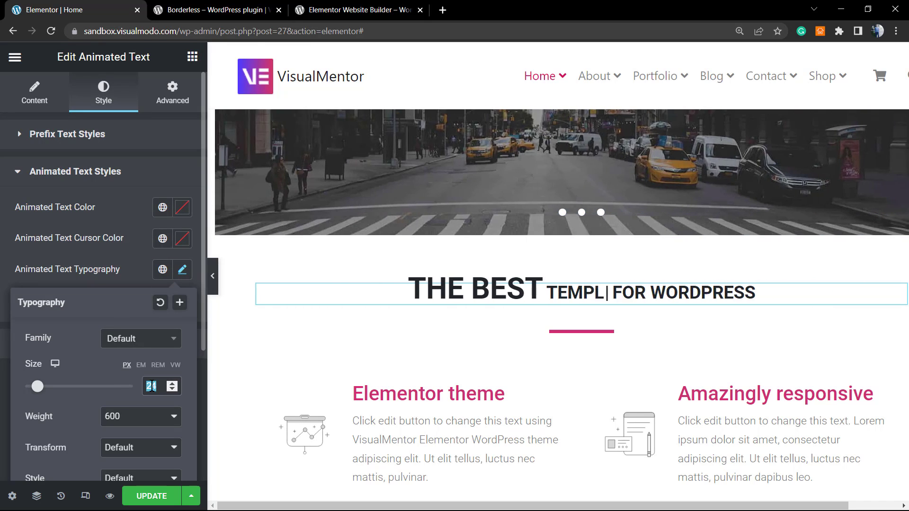
{"action": "type", "text": "40"}
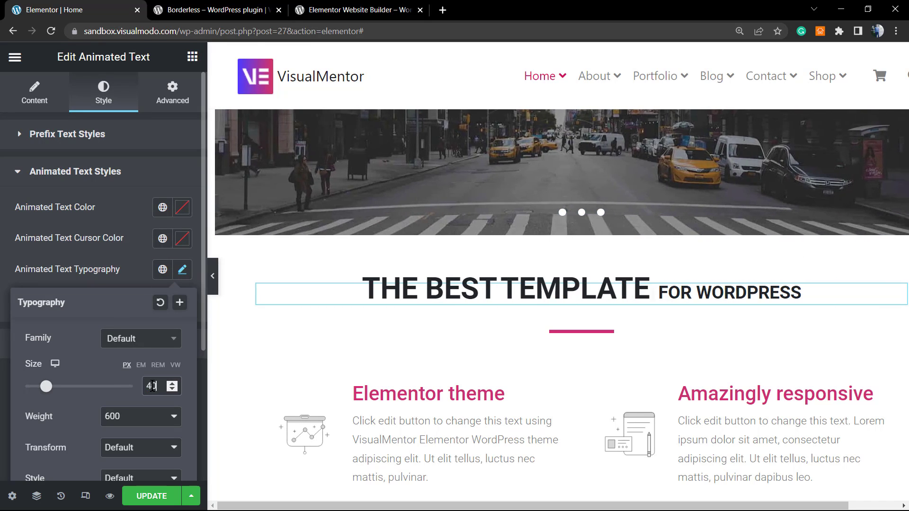
{"action": "left_click", "coordinate": [128, 269]}
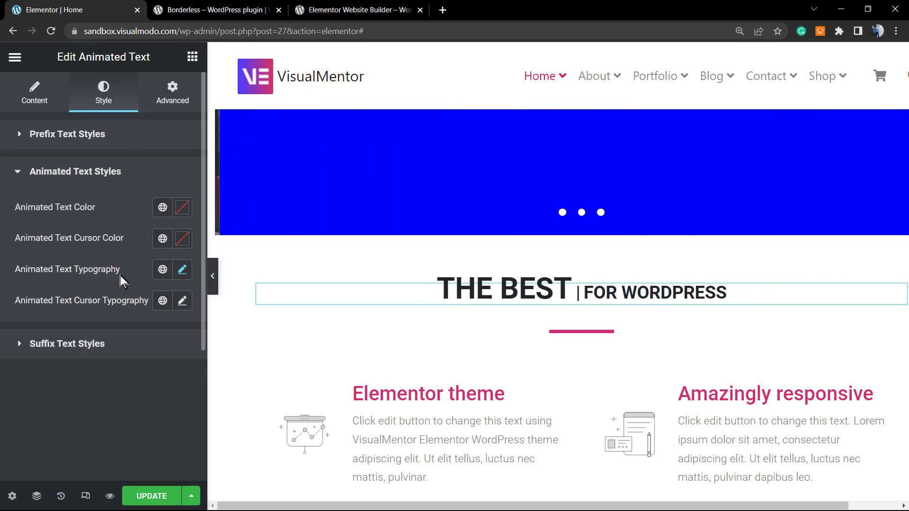
{"action": "left_click", "coordinate": [126, 329]}
{"action": "left_click", "coordinate": [182, 275]}
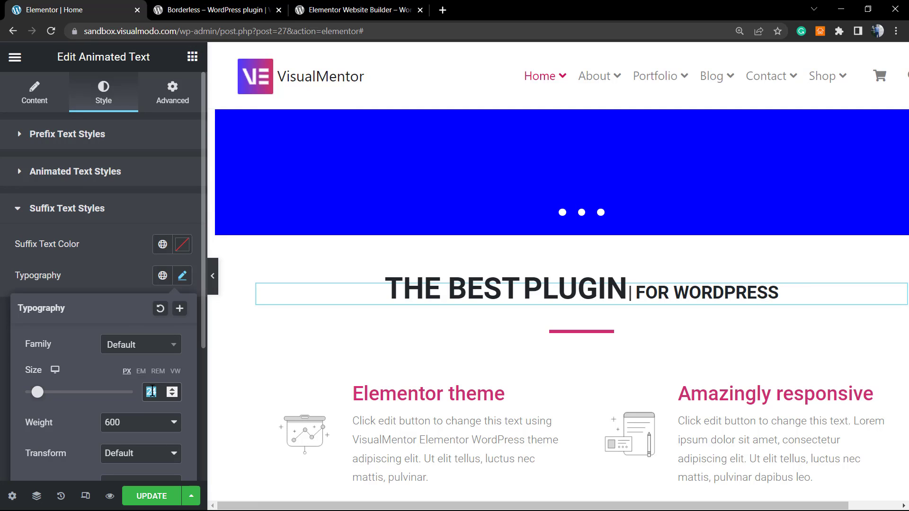
{"action": "type", "text": "40"}
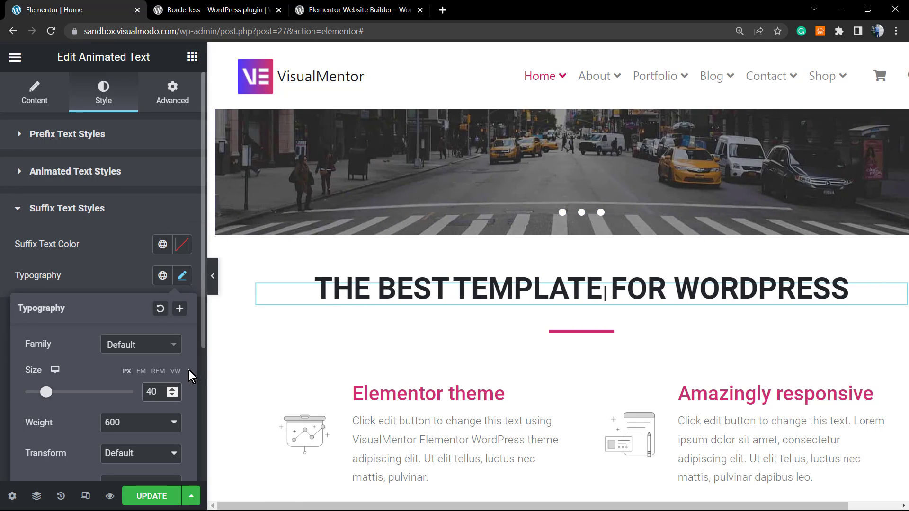